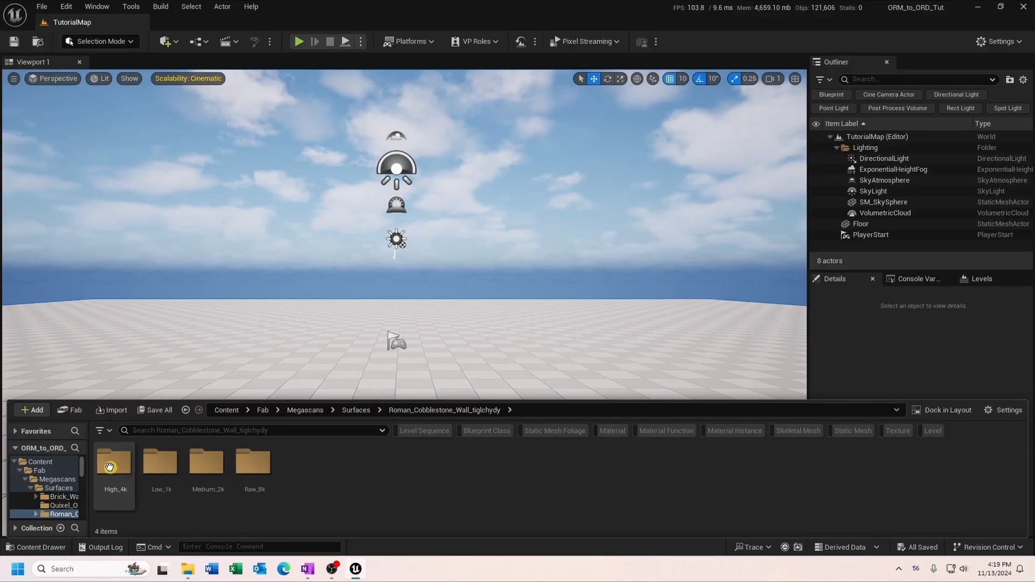
# - Inspect the T_tiglchydy_4K_ORM texture in High_4k by hiding its red and green channels, and close the texture
pyautogui.doubleClick(113, 462)
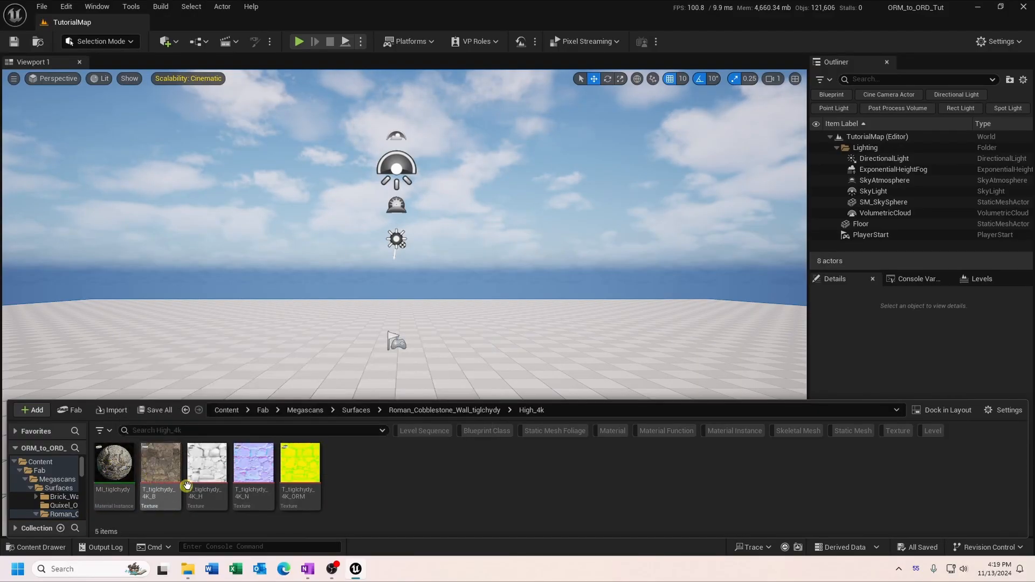
pyautogui.doubleClick(299, 469)
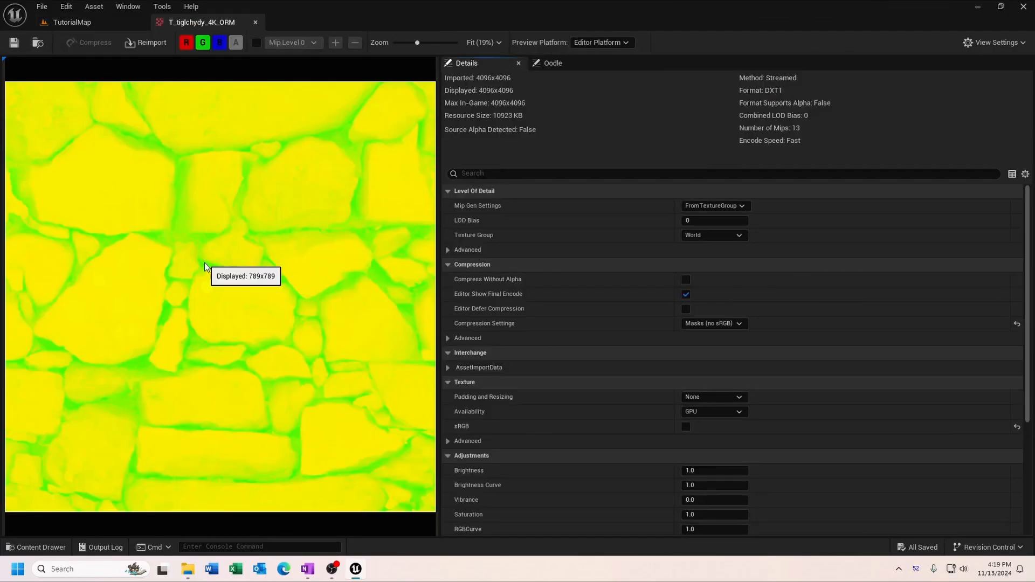
pyautogui.click(187, 43)
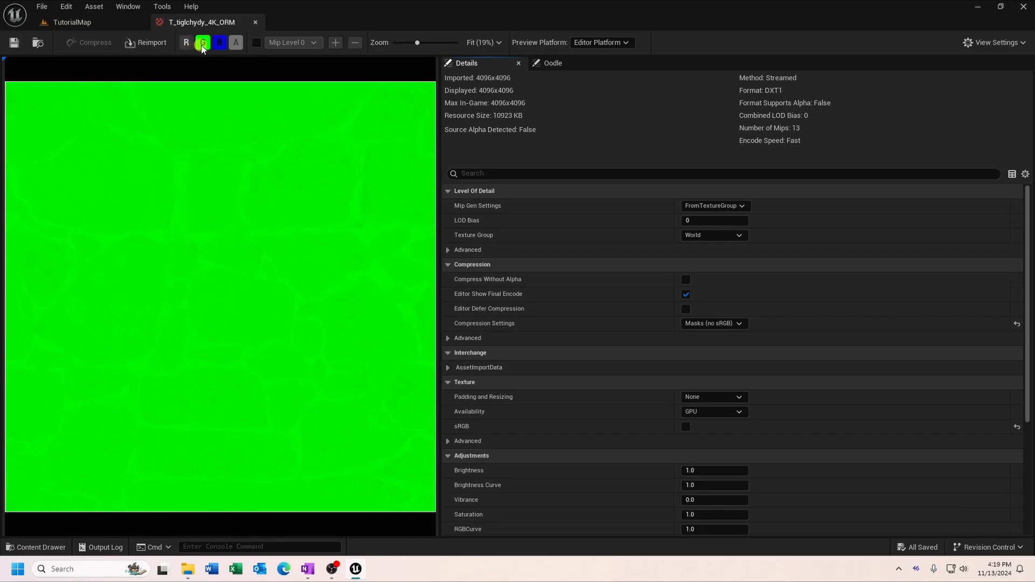
pyautogui.click(202, 43)
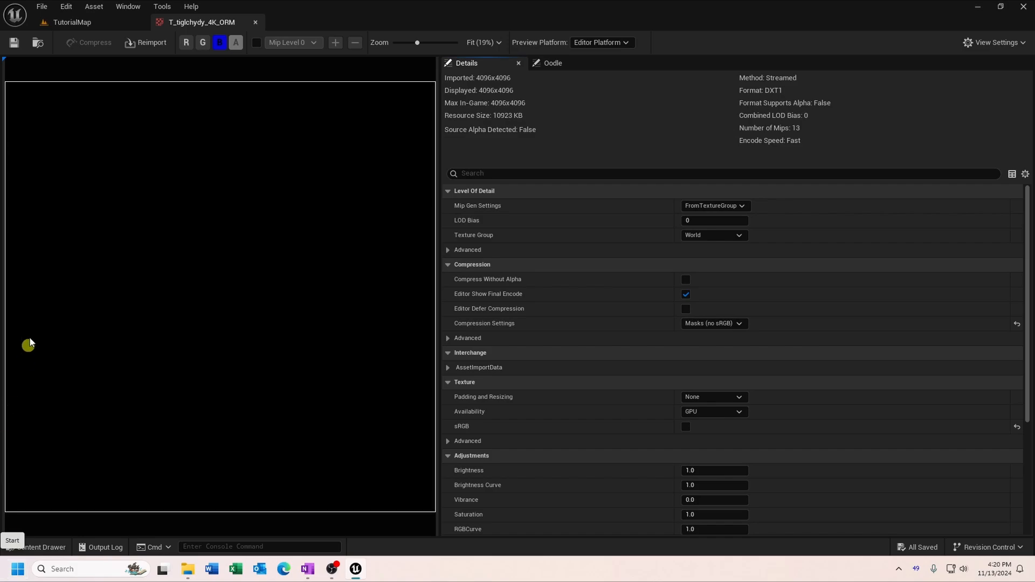
pyautogui.click(256, 23)
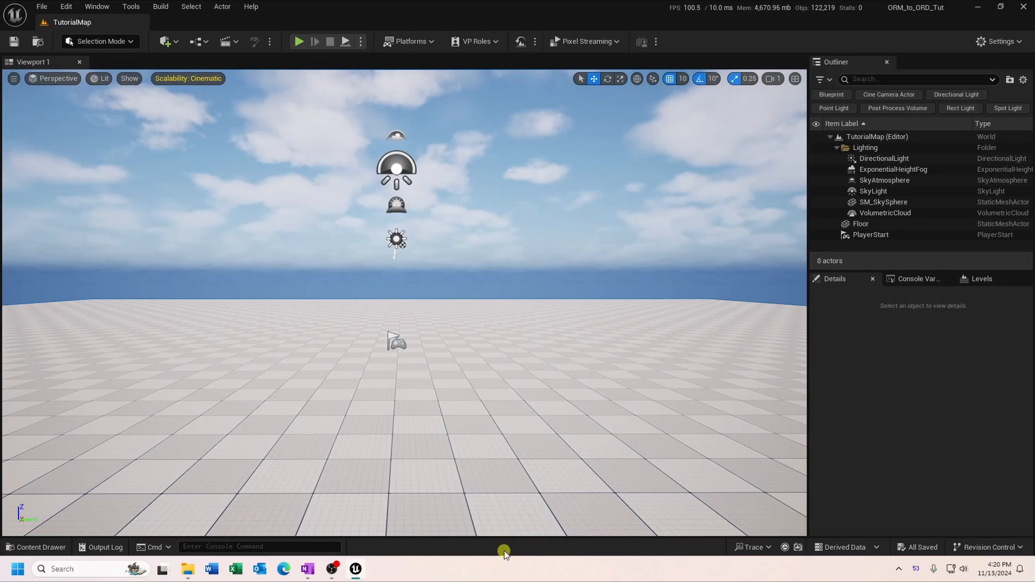
# - Compare the textures in the Low_1k and High_4k folders of Roman_Cobblestone_Wall_tiglchydy
pyautogui.hotkey('ctrl', 'space')
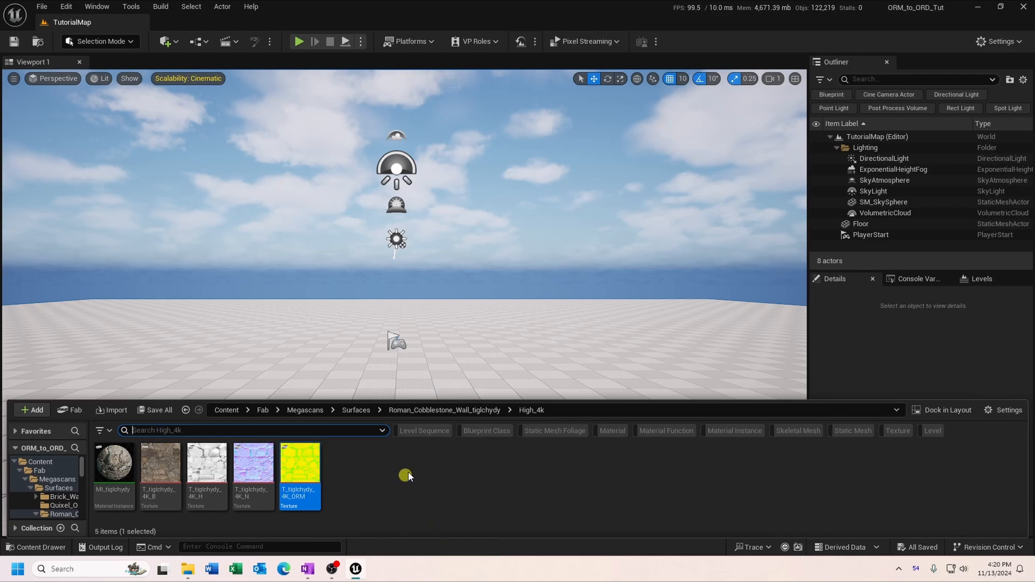
pyautogui.click(425, 410)
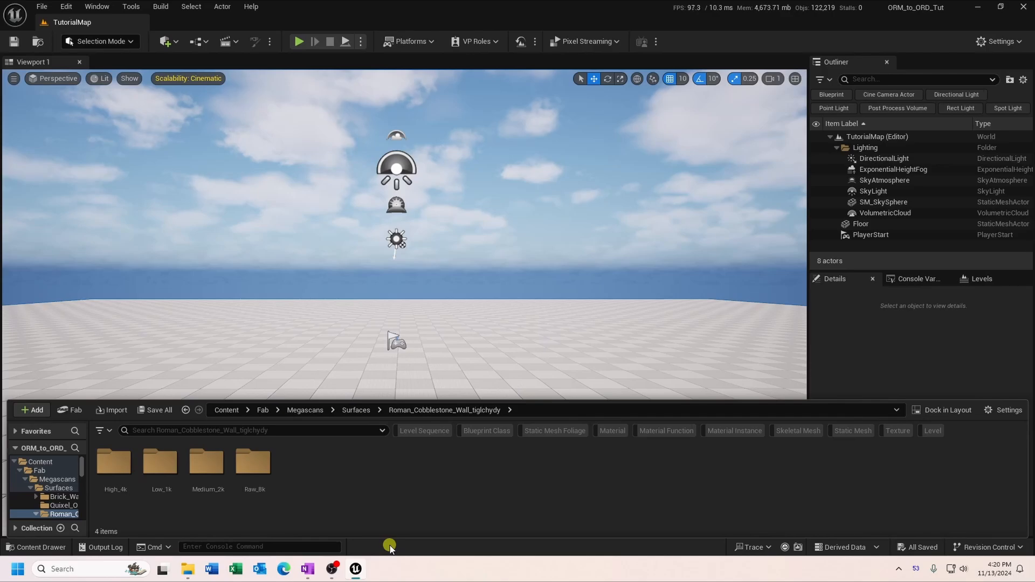
pyautogui.doubleClick(157, 464)
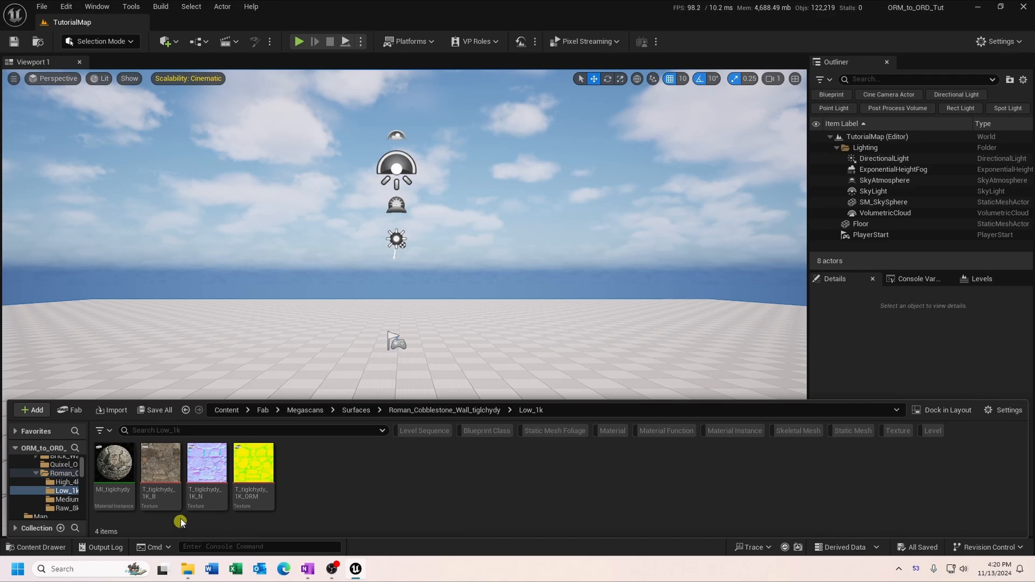
pyautogui.click(457, 413)
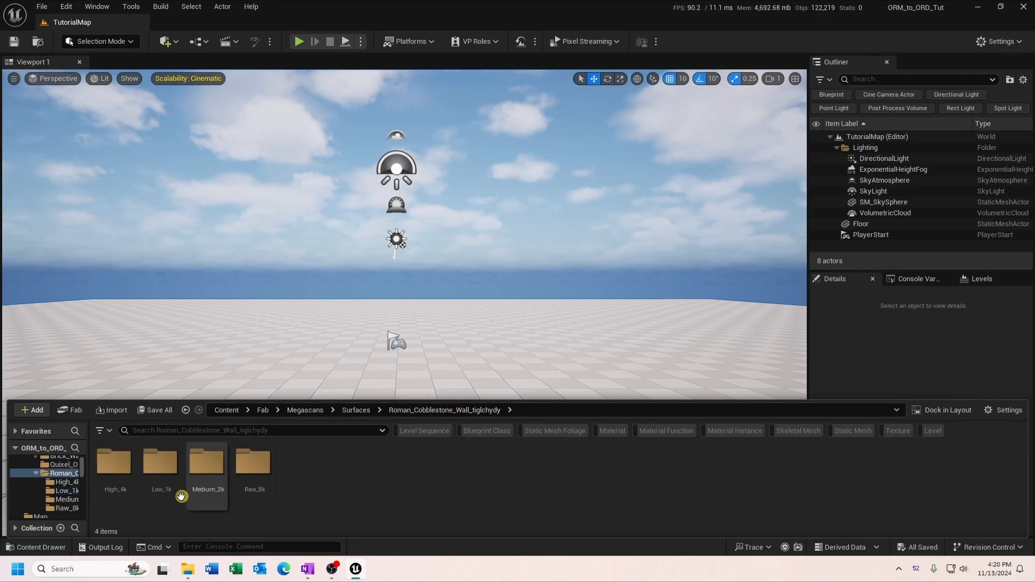
pyautogui.doubleClick(114, 461)
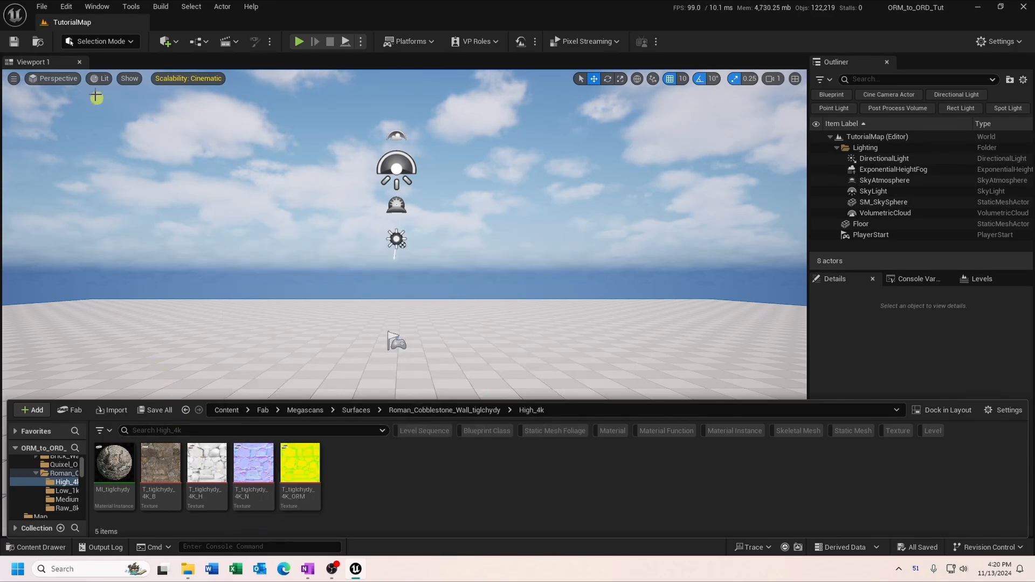
# - Look up "texture graph" among the plugins to check that TextureGraph is enabled, and close the plugin list
pyautogui.click(77, 7)
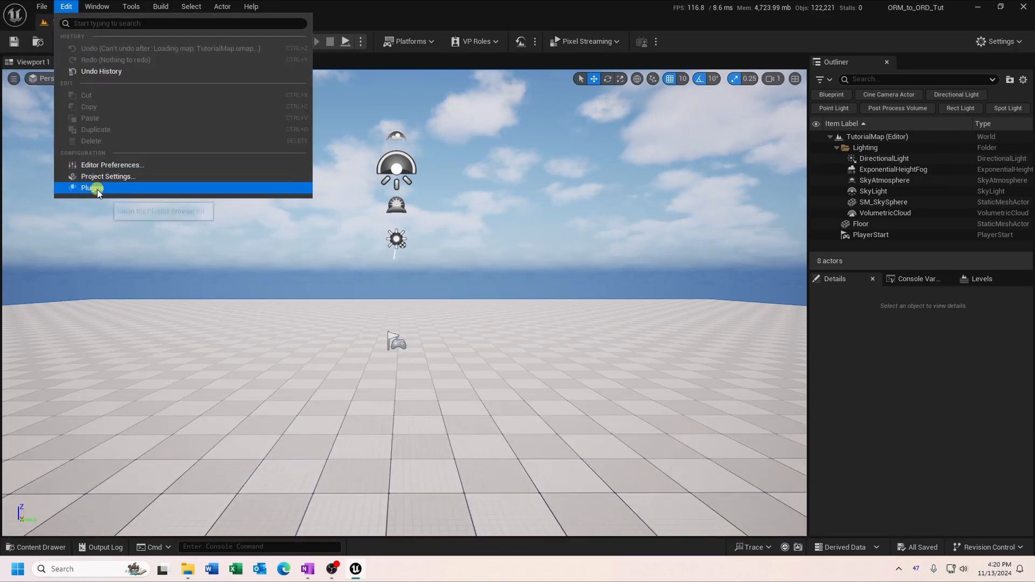
pyautogui.click(97, 193)
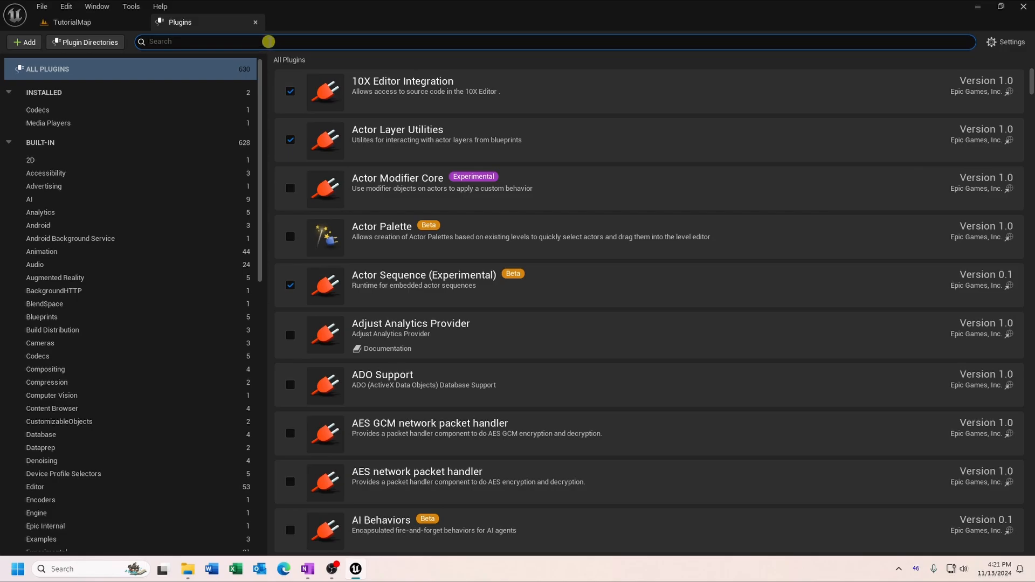
pyautogui.write('texture graph')
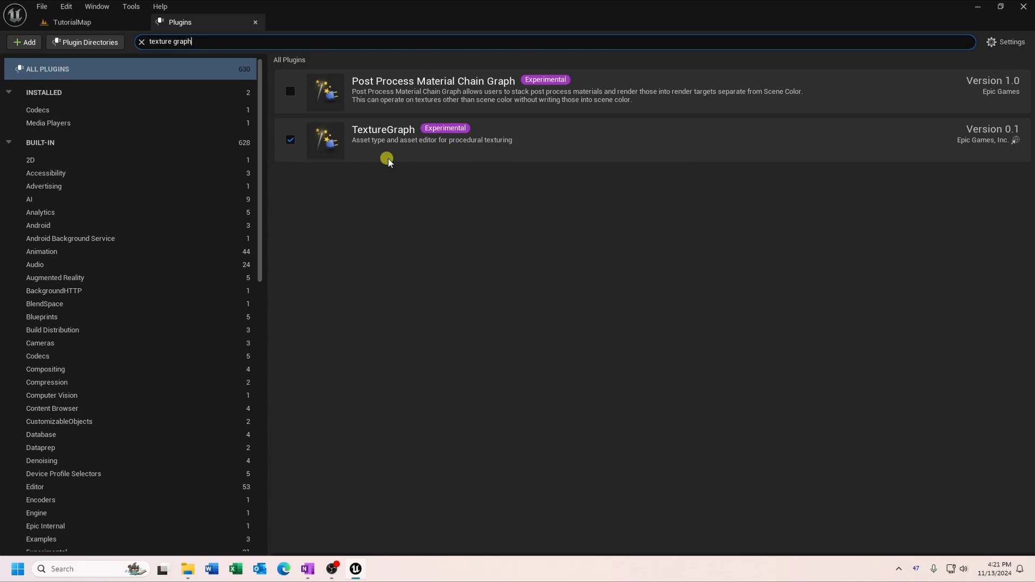
pyautogui.click(255, 21)
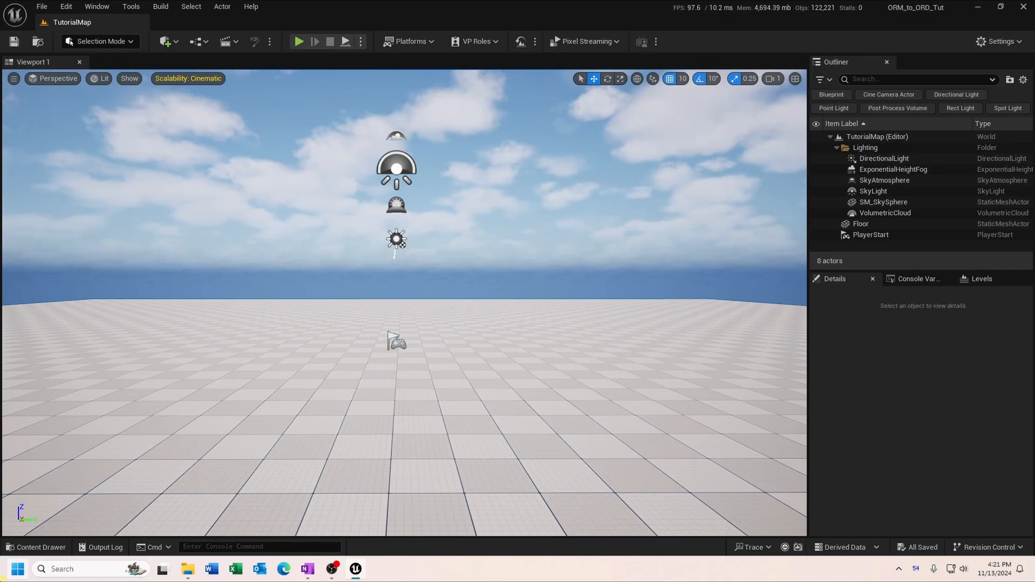
# - Create a folder named ConvertORM_to_ORD in the project's root Content folder
pyautogui.click(22, 546)
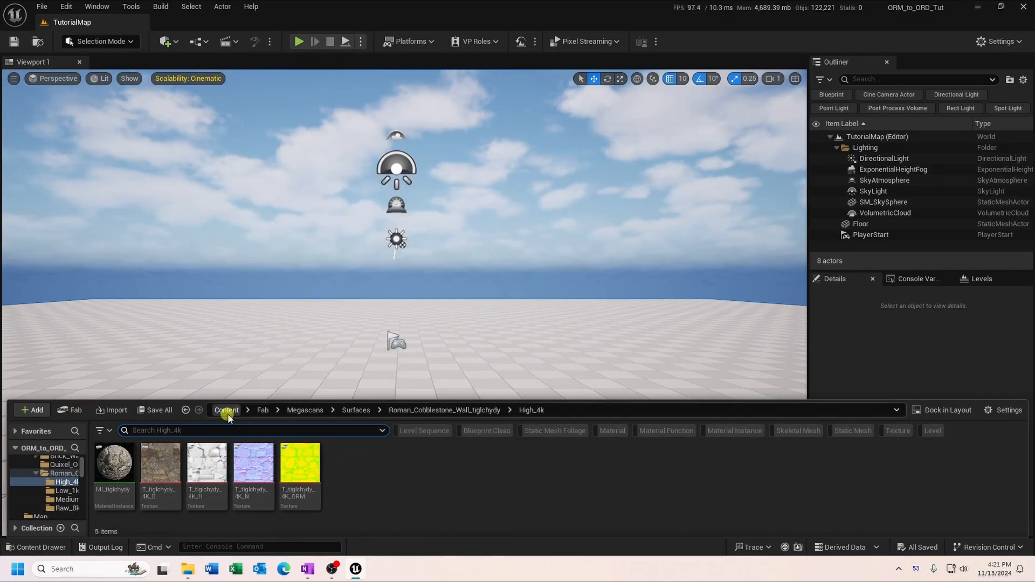
pyautogui.click(227, 411)
pyautogui.rightClick(390, 494)
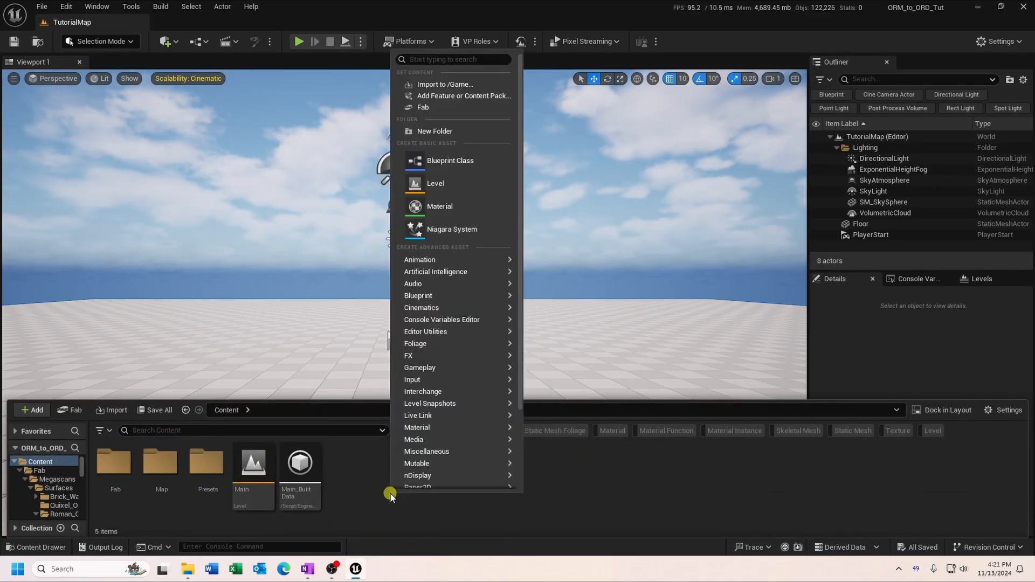
pyautogui.click(461, 134)
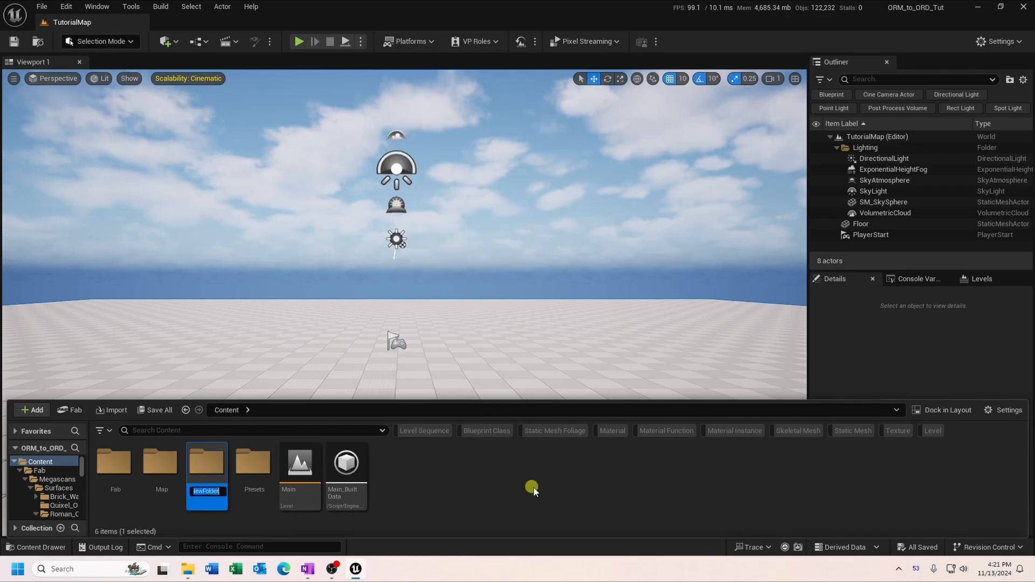
pyautogui.write('Conv')
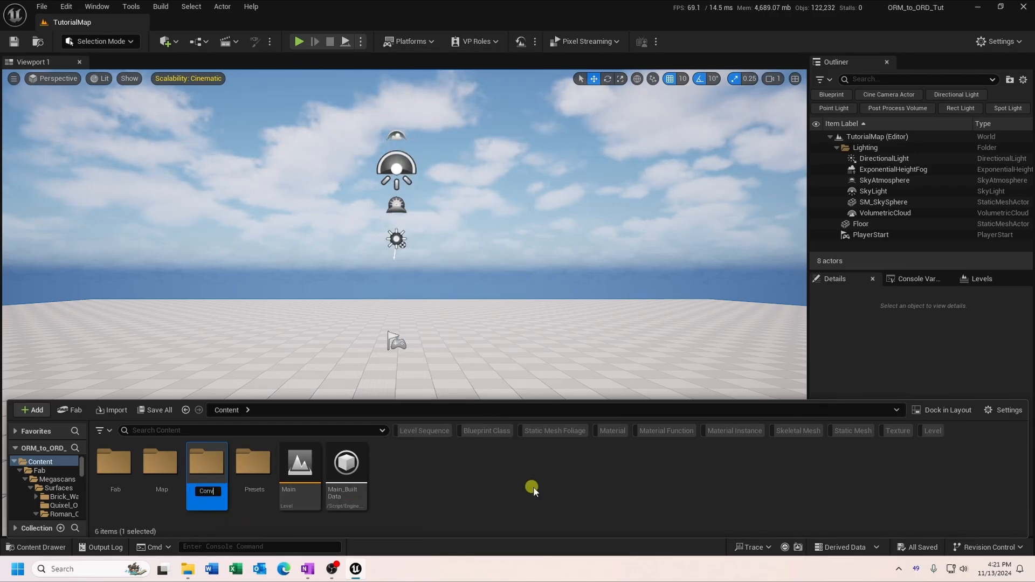
pyautogui.write('ert_')
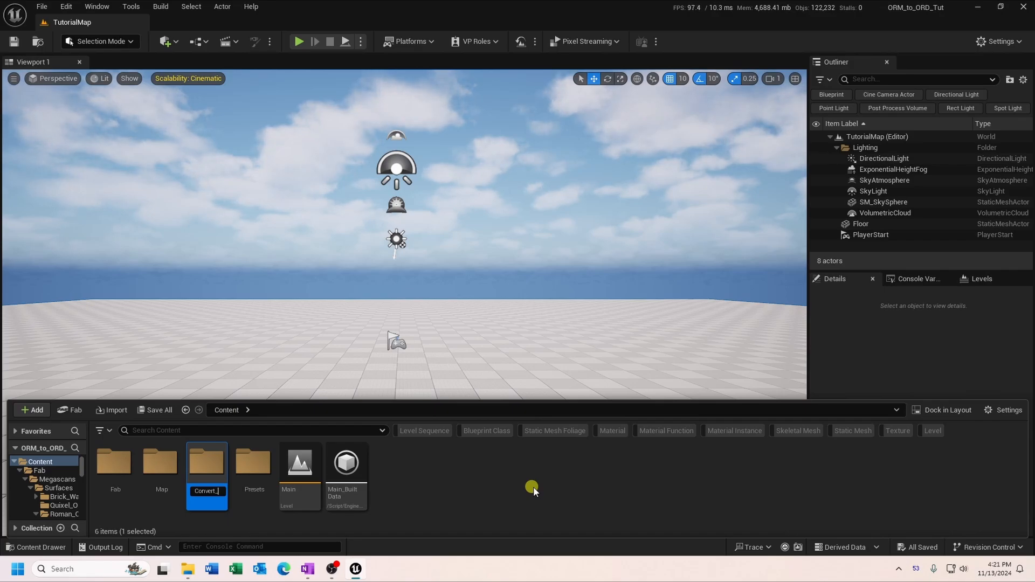
pyautogui.press('BackSpace')
pyautogui.write('ORM_TO')
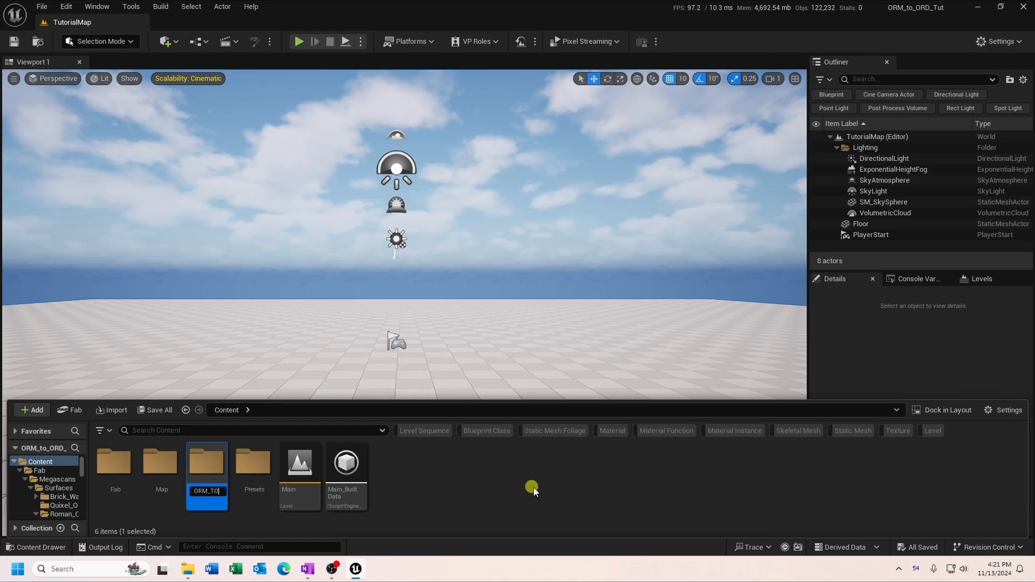
pyautogui.write('_')
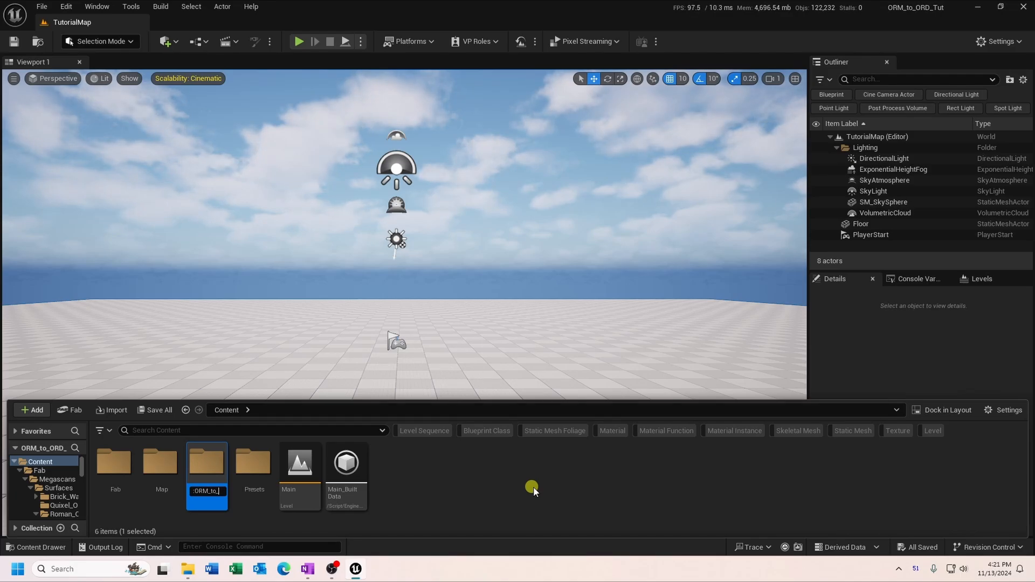
pyautogui.write('ORD')
pyautogui.press('Return')
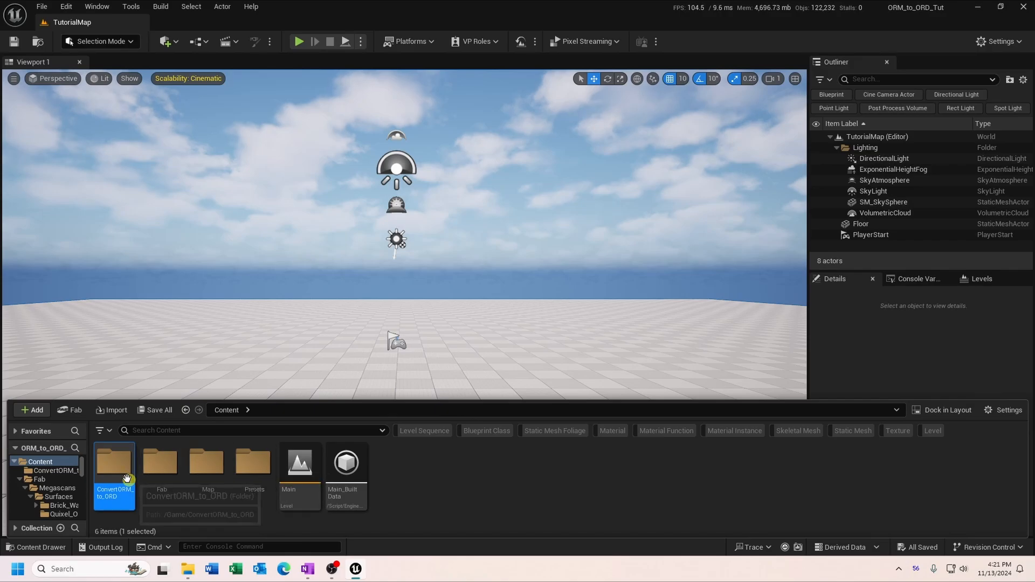
# - Create a Texture Graph asset named TG_ConvertORM_to_ORD inside the ConvertORM_to_ORD folder
pyautogui.doubleClick(118, 474)
pyautogui.rightClick(311, 493)
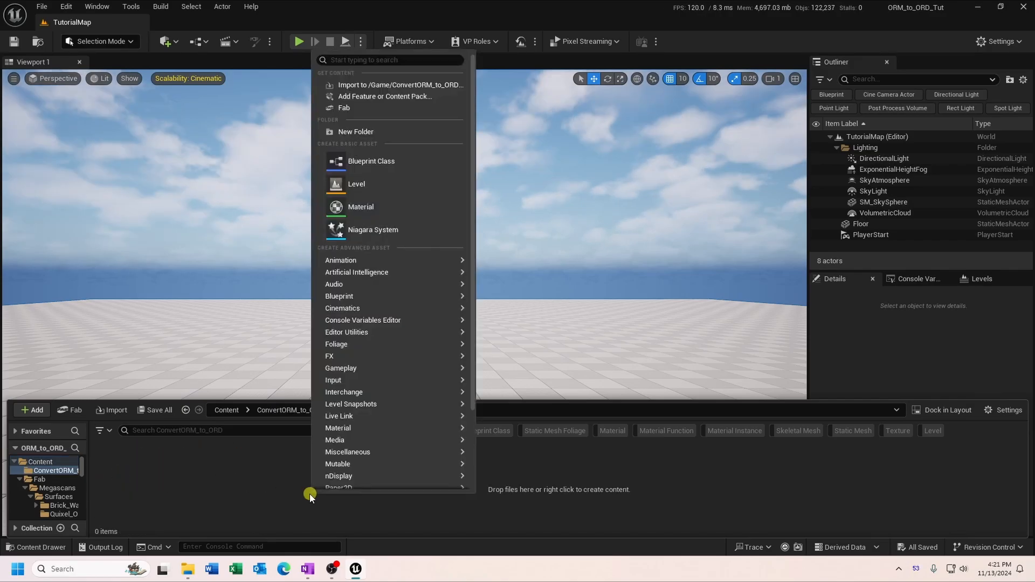
pyautogui.moveTo(463, 442)
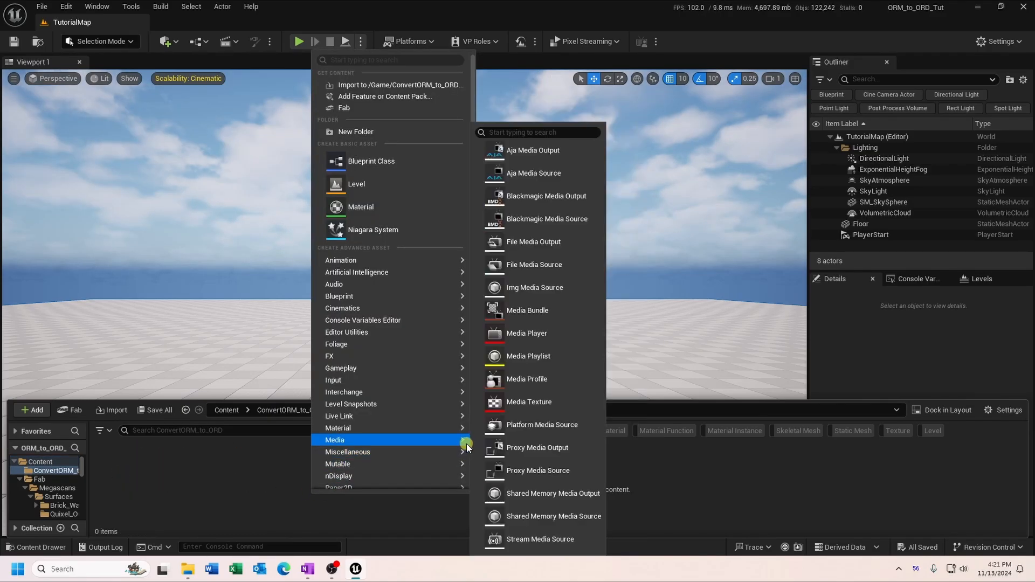
pyautogui.scroll(-5, 461, 441)
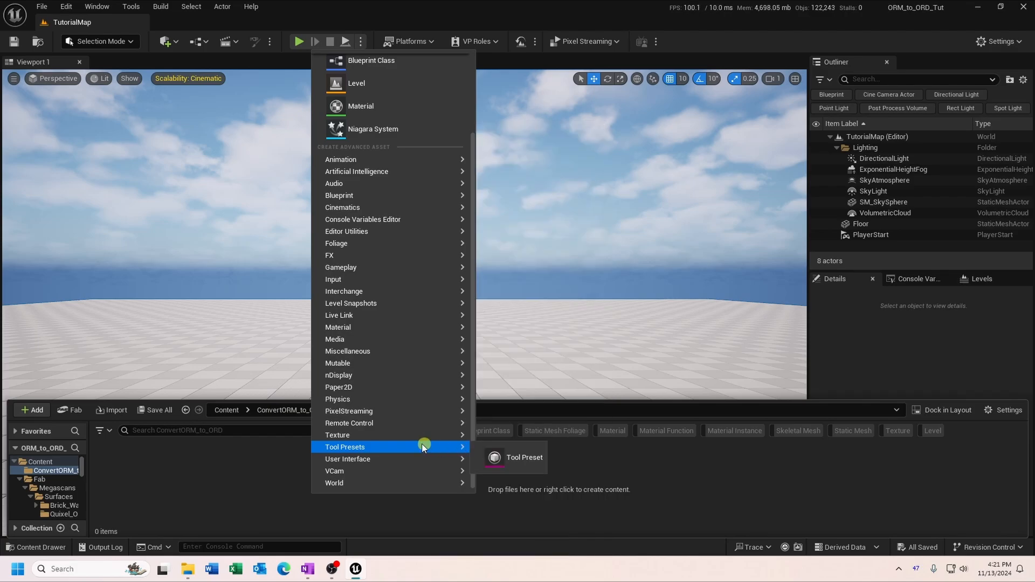
pyautogui.moveTo(398, 435)
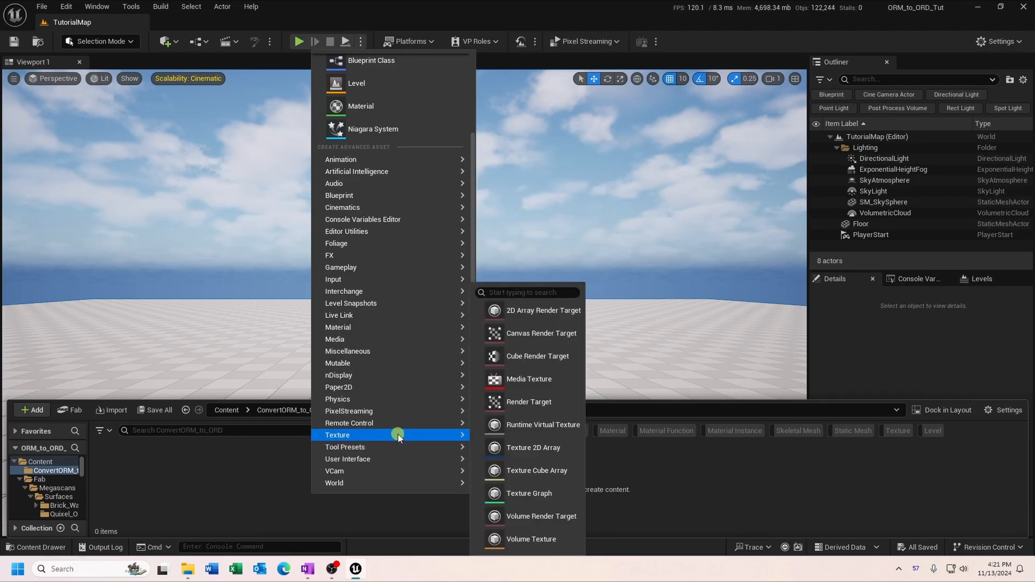
pyautogui.click(521, 492)
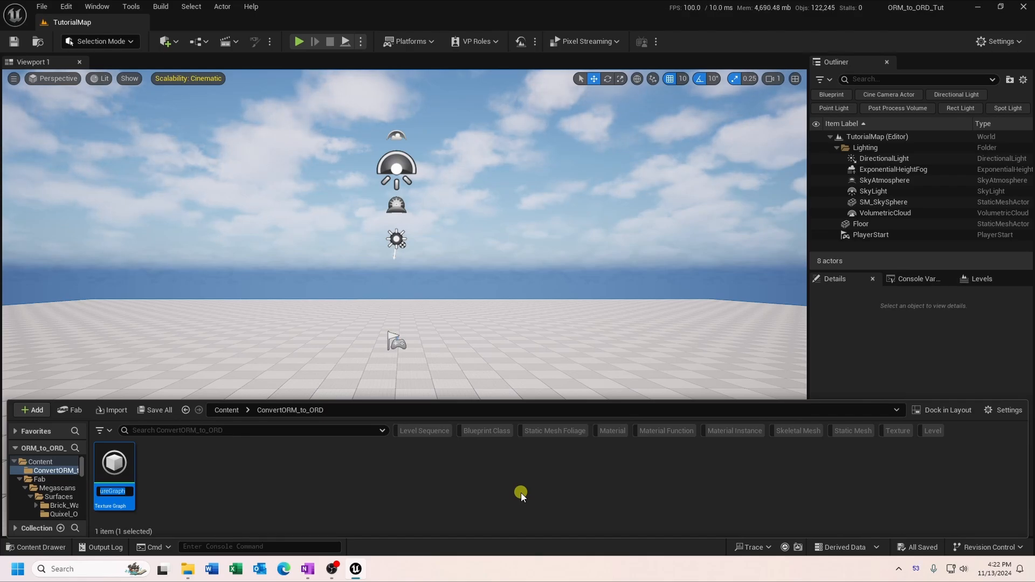
pyautogui.write('TG')
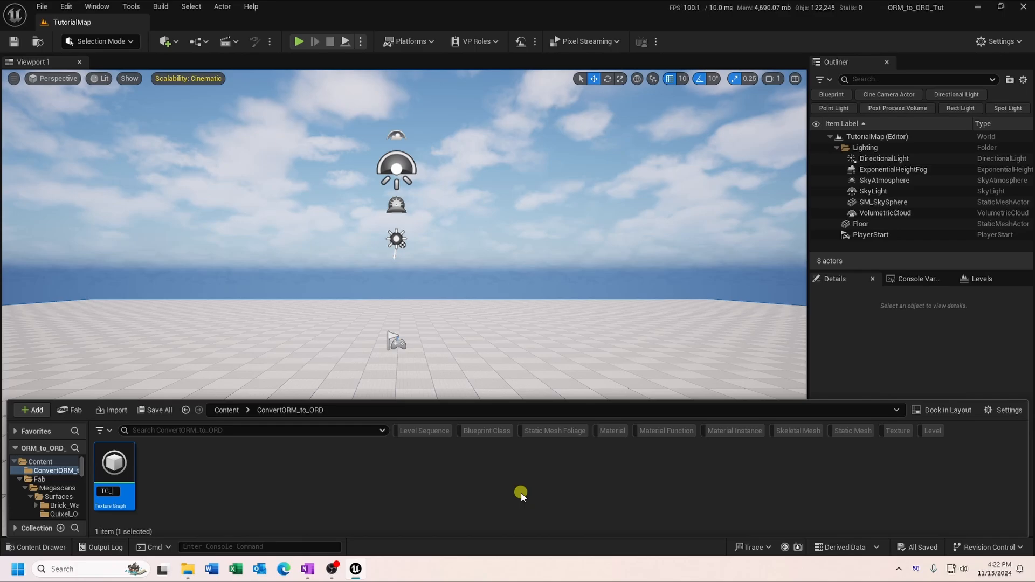
pyautogui.write('_Conver')
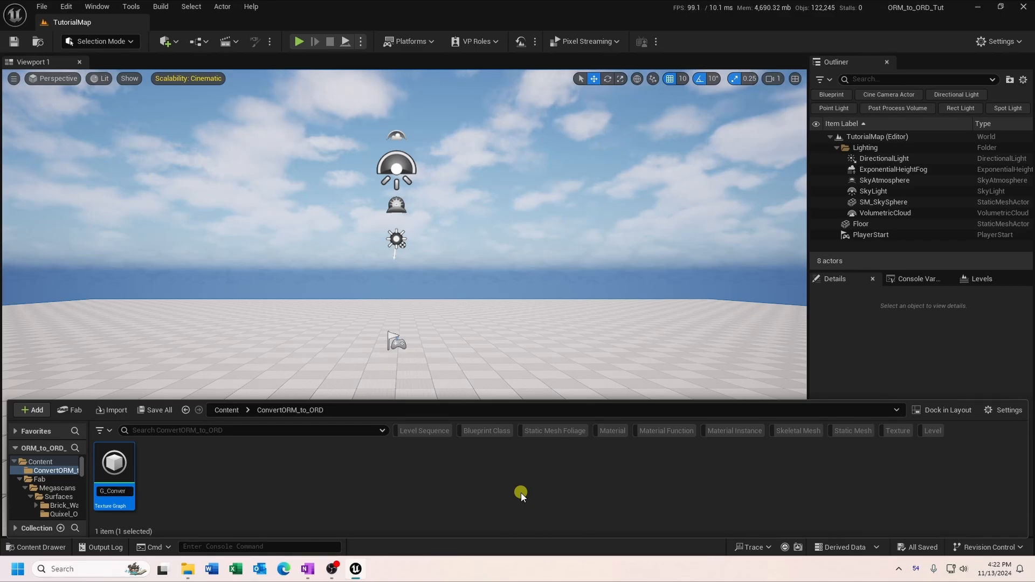
pyautogui.write('tORM')
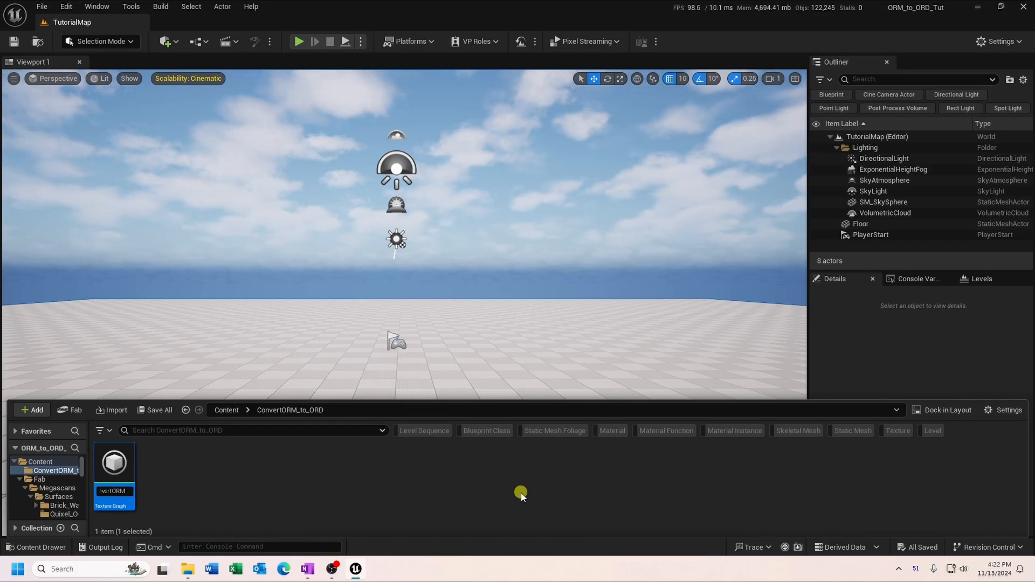
pyautogui.write('_to_ORD')
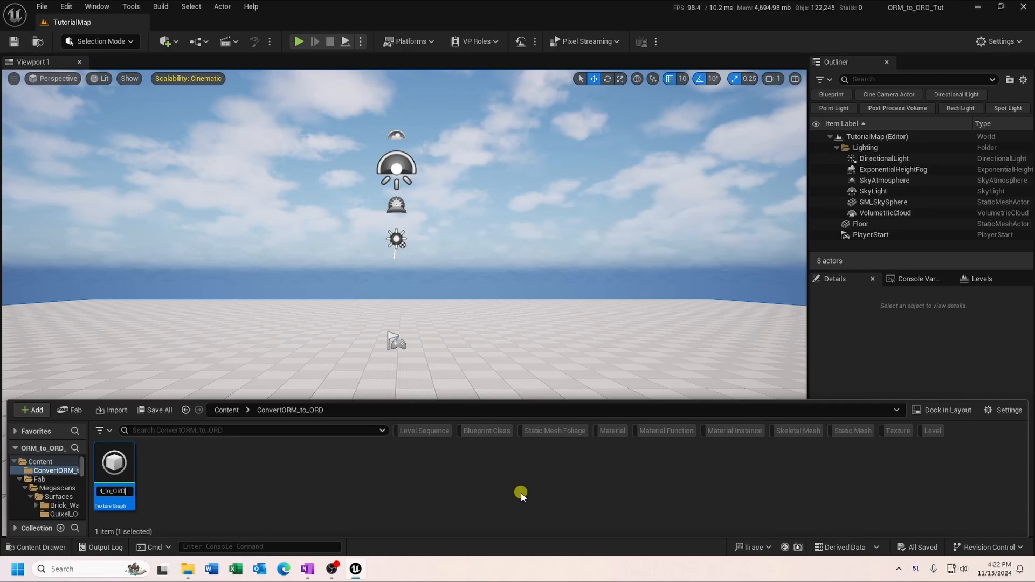
pyautogui.press('Return')
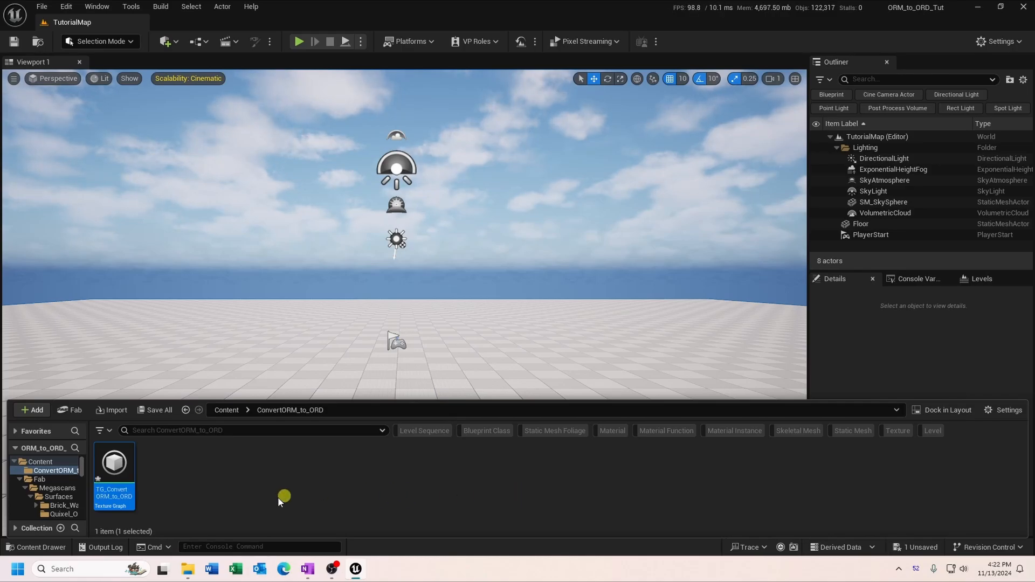
# - Open the new TG_ConvertORM_to_ORD graph, and also the finished ORM-to-ORD conversion graph stored in Presets/Materials
pyautogui.doubleClick(122, 496)
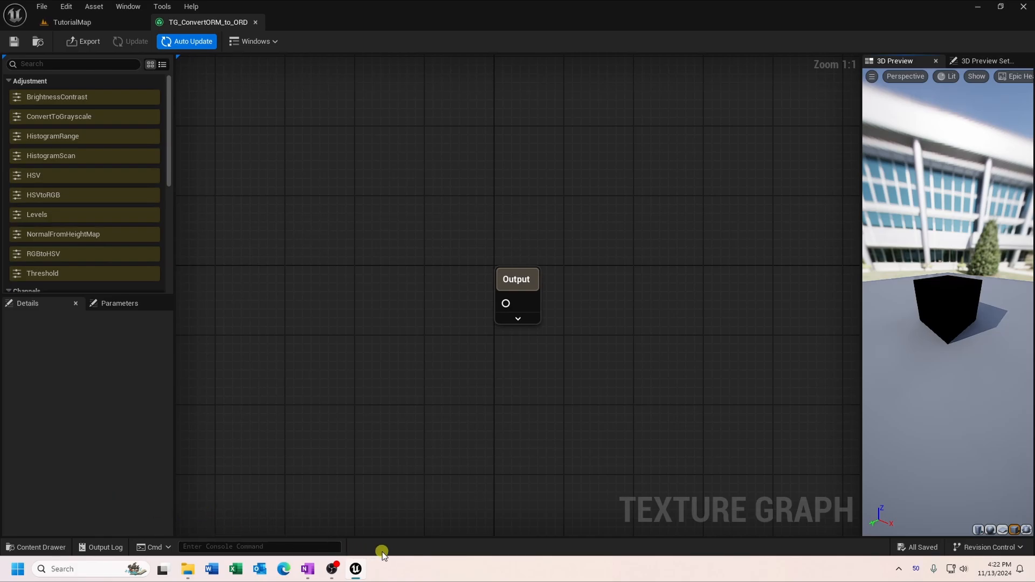
pyautogui.hotkey('ctrl', 'space')
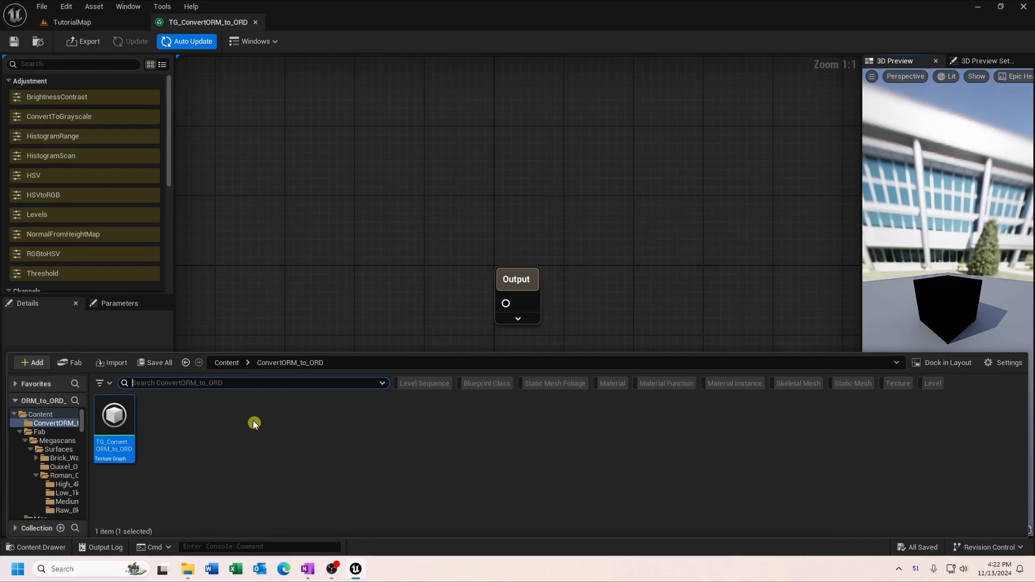
pyautogui.click(230, 363)
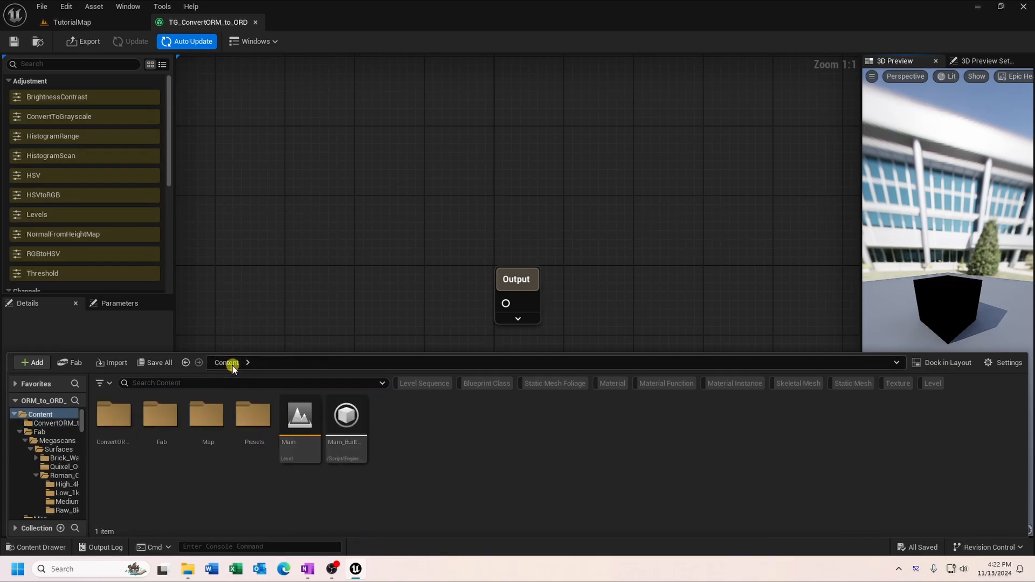
pyautogui.doubleClick(262, 415)
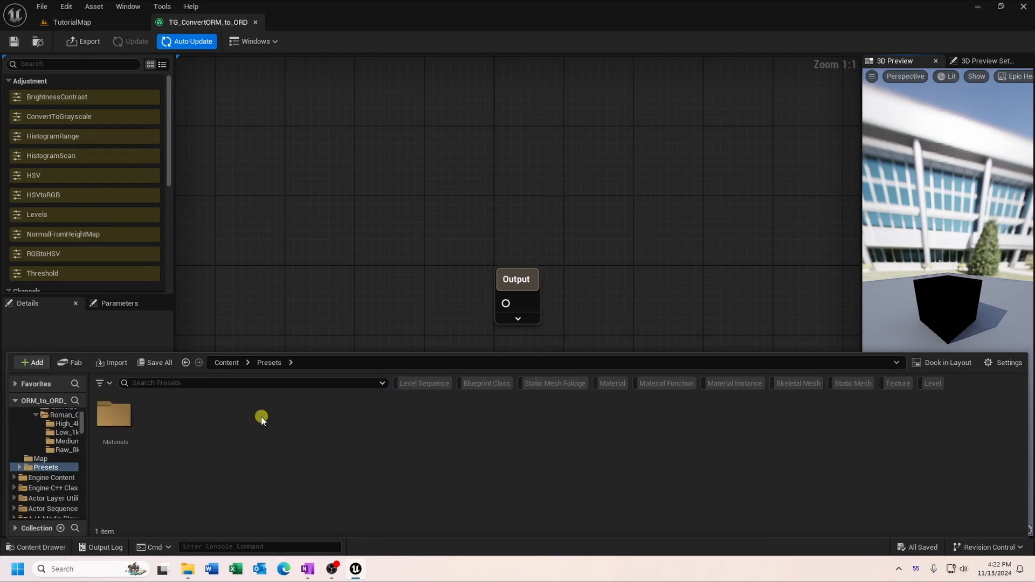
pyautogui.doubleClick(110, 419)
pyautogui.doubleClick(110, 421)
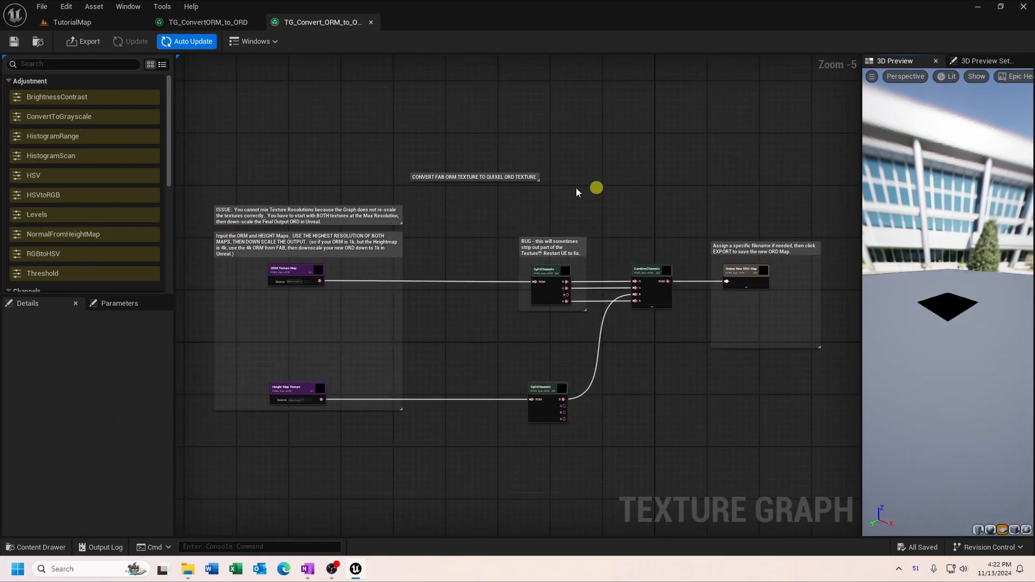
# - Try out a Texture input node between the ORM Texture Map and Height Map Texture nodes, and delete it
pyautogui.click(315, 389)
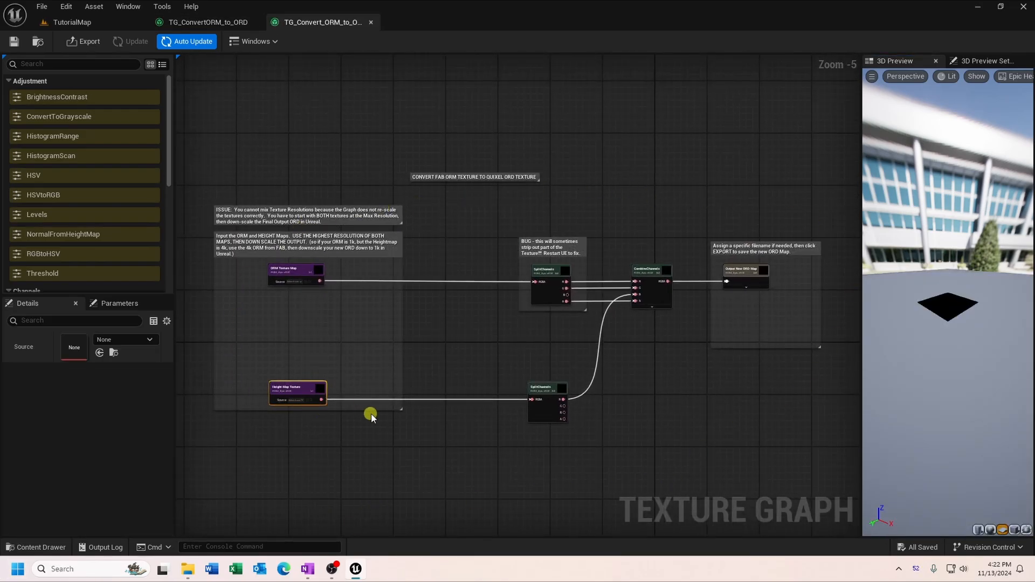
pyautogui.click(386, 446)
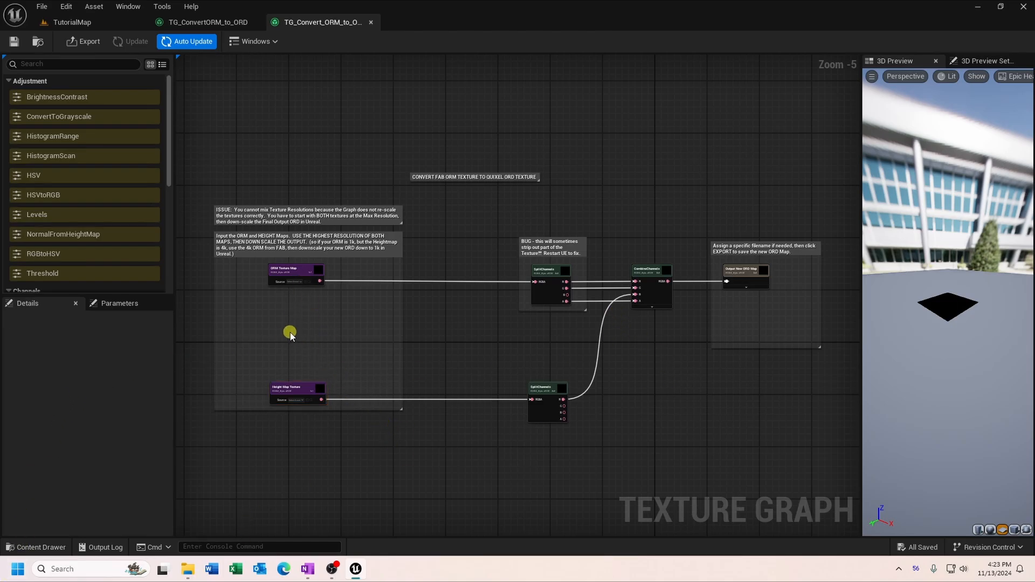
pyautogui.scroll(3, 275, 315)
pyautogui.moveTo(325, 319); pyautogui.dragTo(397, 316, button='right')
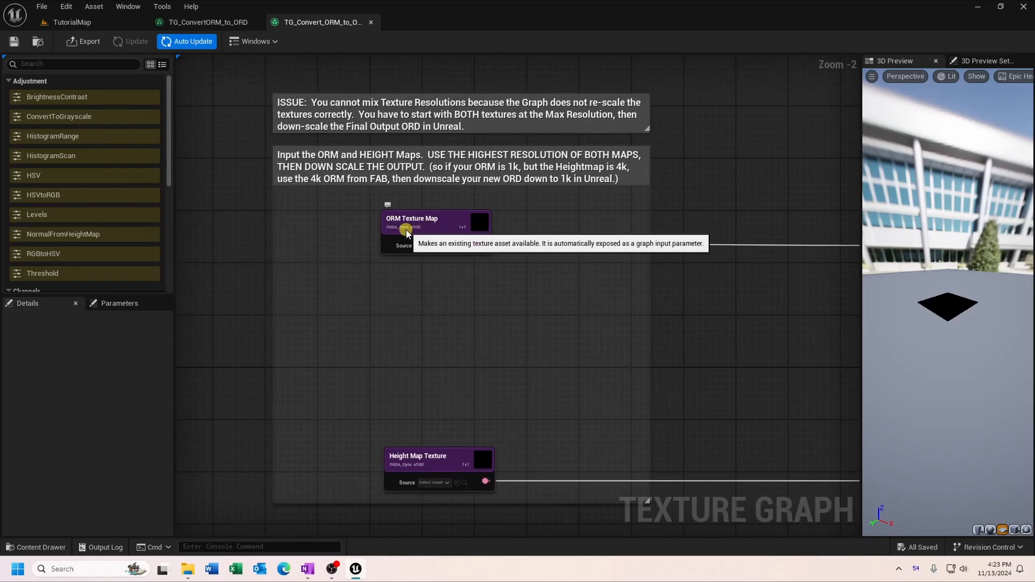
pyautogui.click(106, 65)
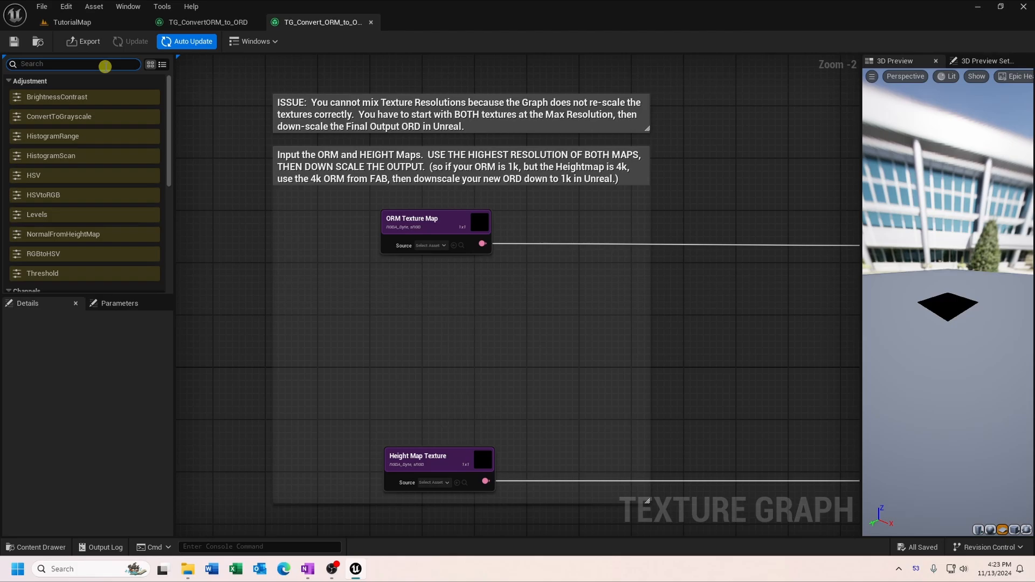
pyautogui.write('Texture')
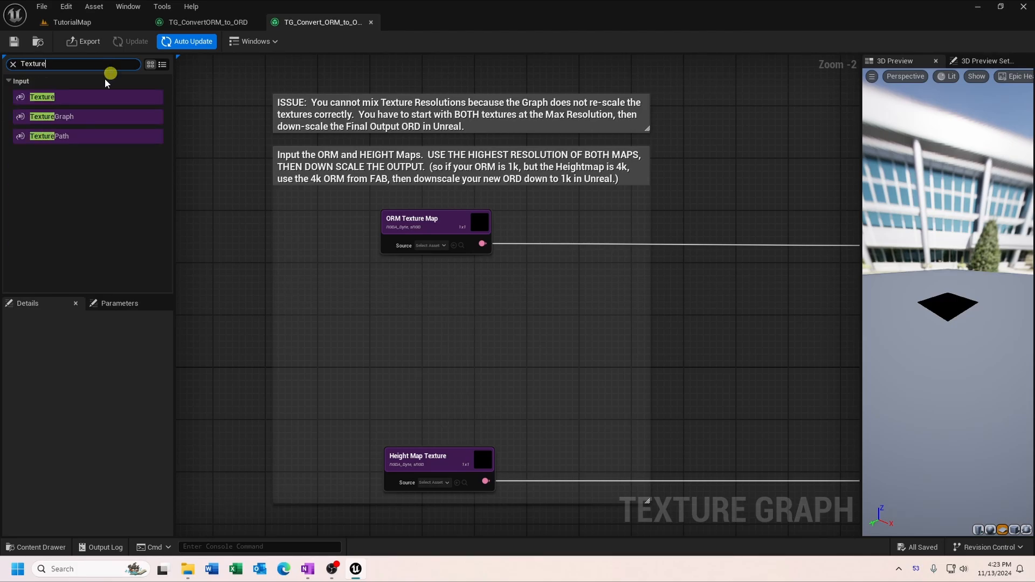
pyautogui.moveTo(121, 97); pyautogui.dragTo(322, 290)
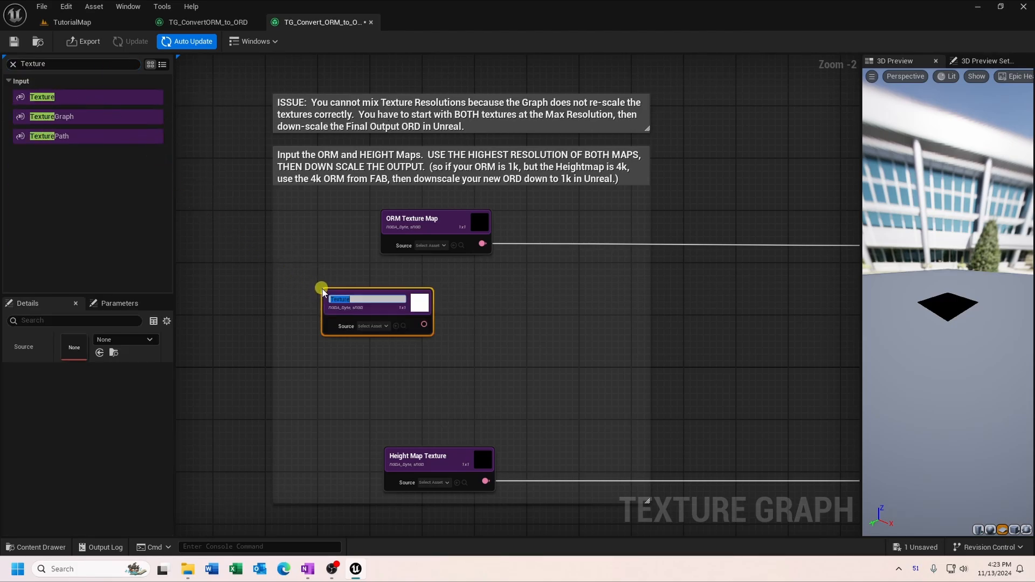
pyautogui.click(331, 355)
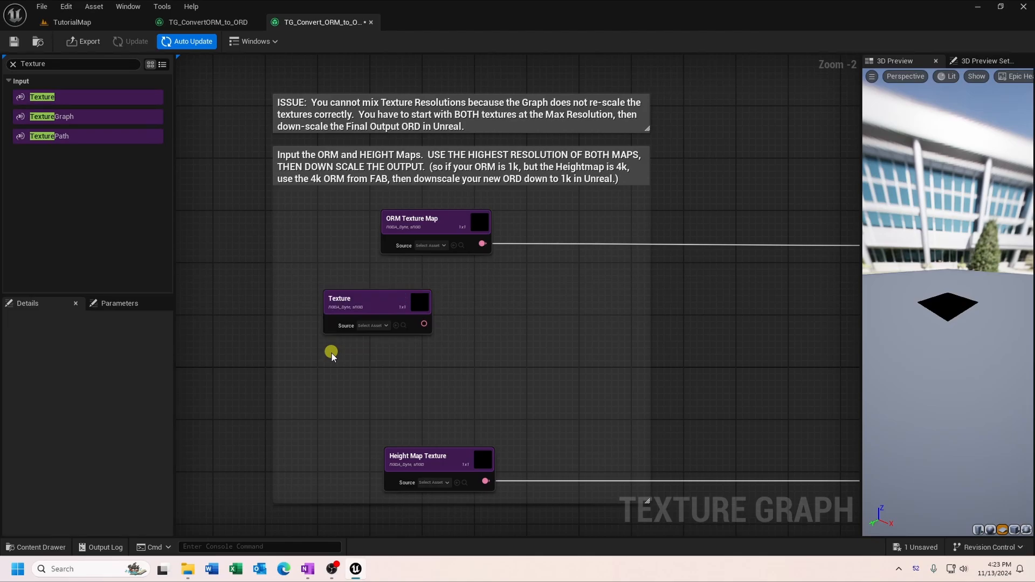
pyautogui.click(360, 304)
pyautogui.press('Delete')
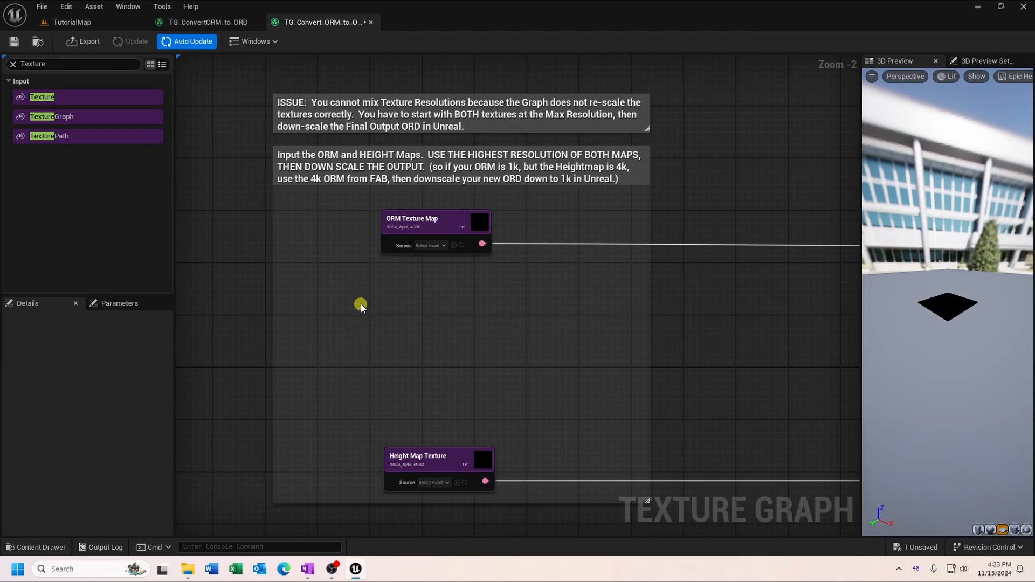
# - Open the names of the ORM Texture Map and Height Map Texture nodes for editing, and leave each without renaming
pyautogui.click(415, 220)
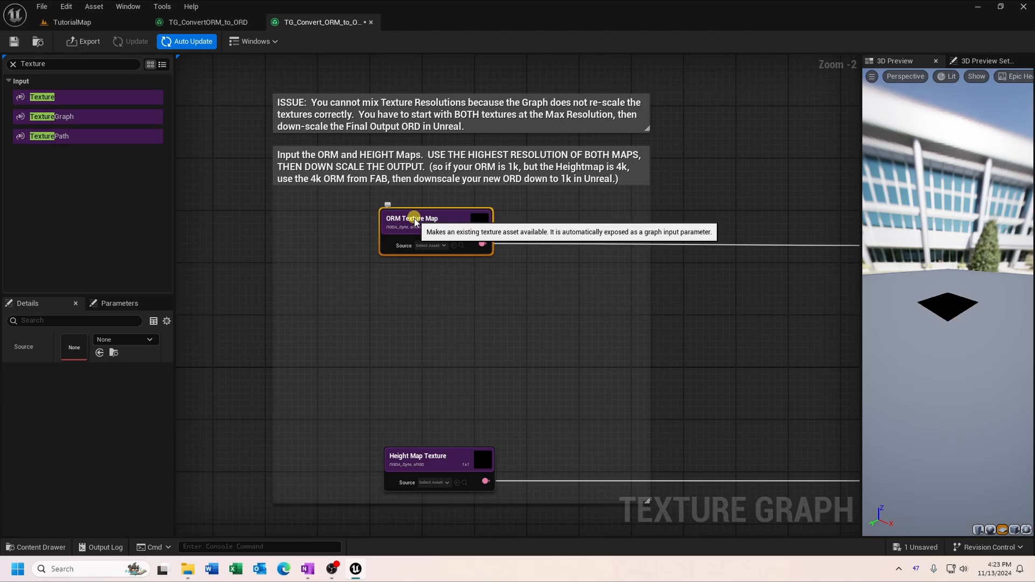
pyautogui.click(415, 220)
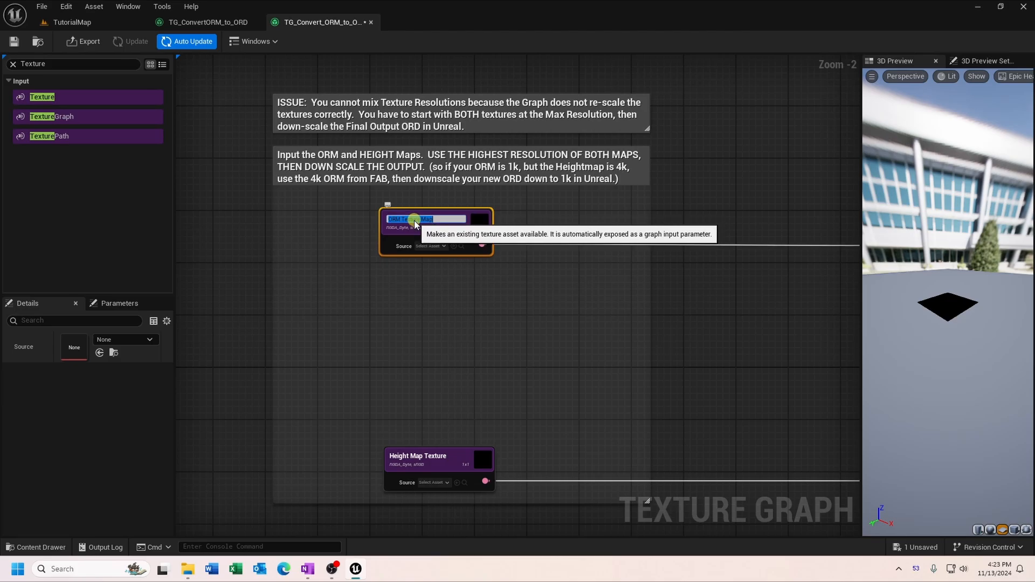
pyautogui.click(428, 325)
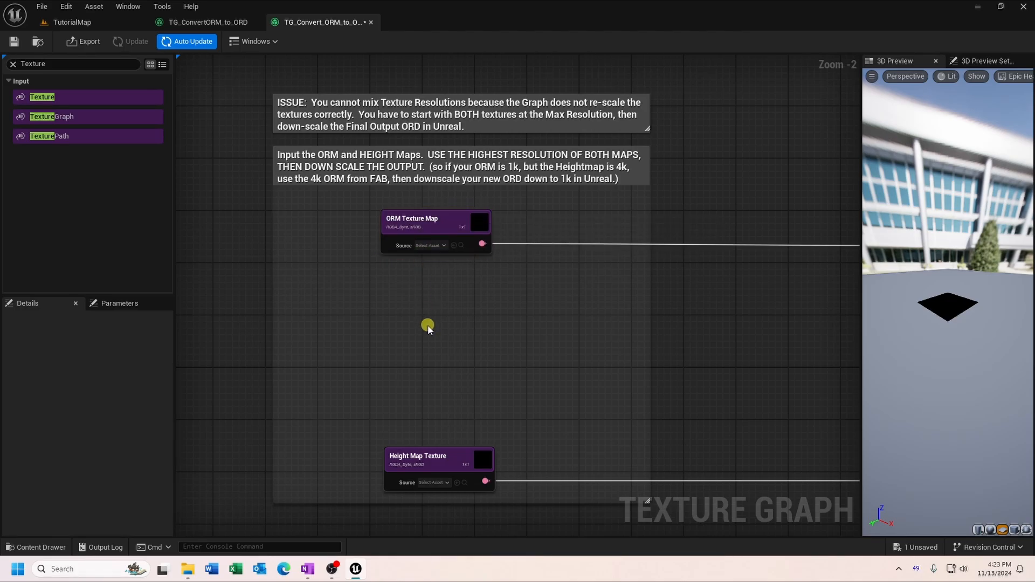
pyautogui.click(437, 462)
pyautogui.click(437, 463)
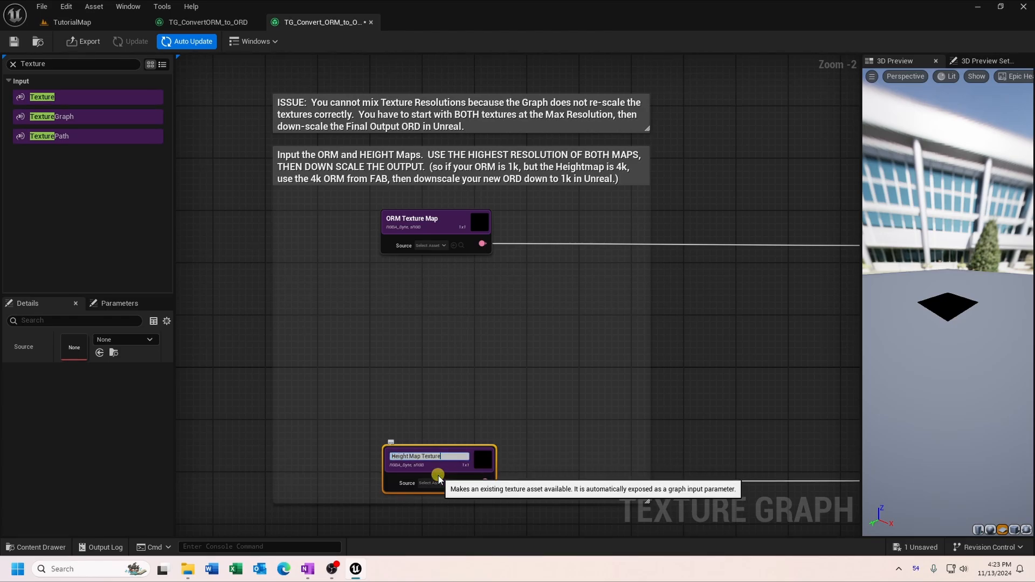
pyautogui.click(317, 434)
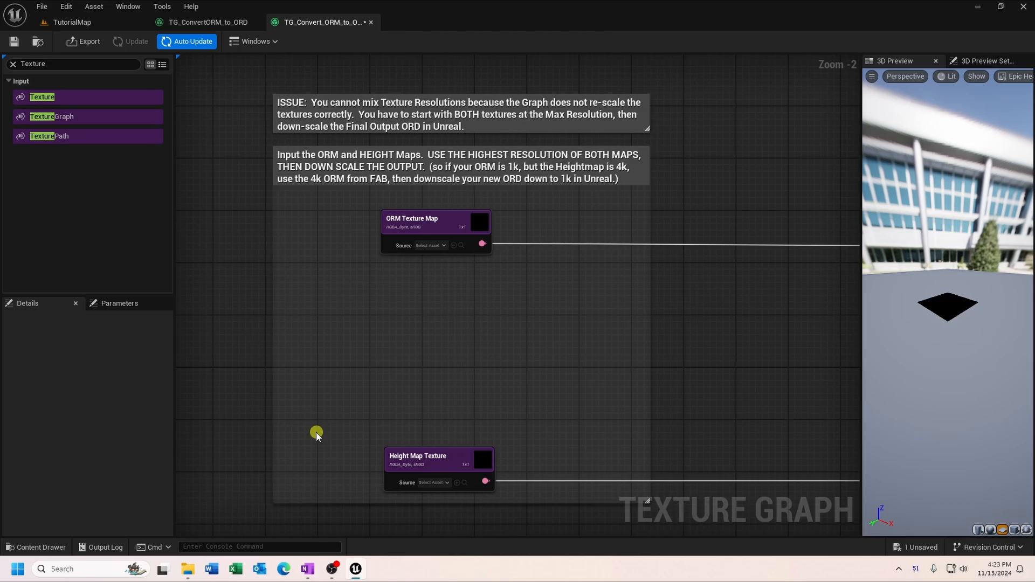
# - Find the node under "split", try out a SplitChannels node before the ORM map's existing one, and delete it
pyautogui.moveTo(721, 377); pyautogui.dragTo(421, 338, button='right')
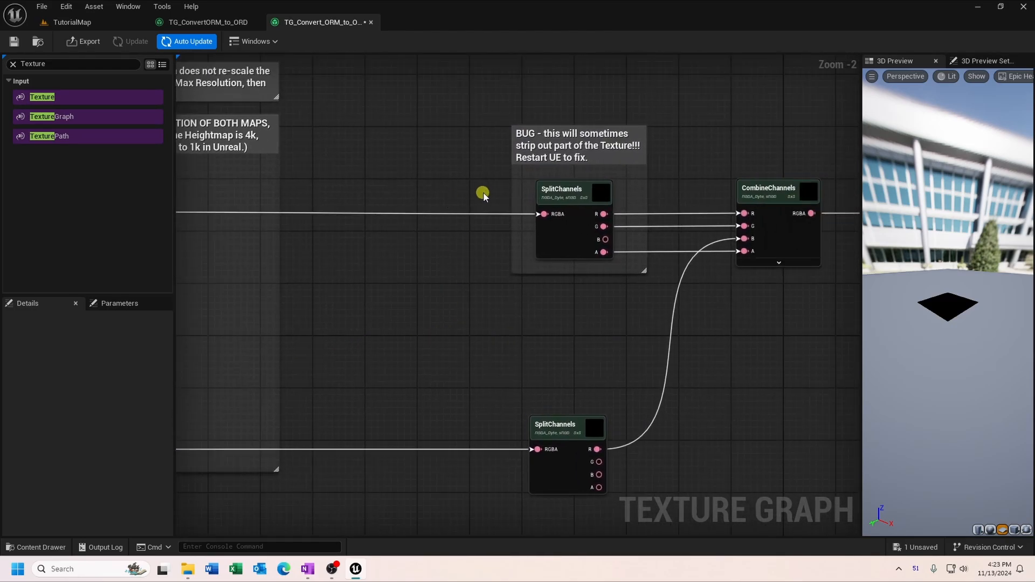
pyautogui.doubleClick(68, 63)
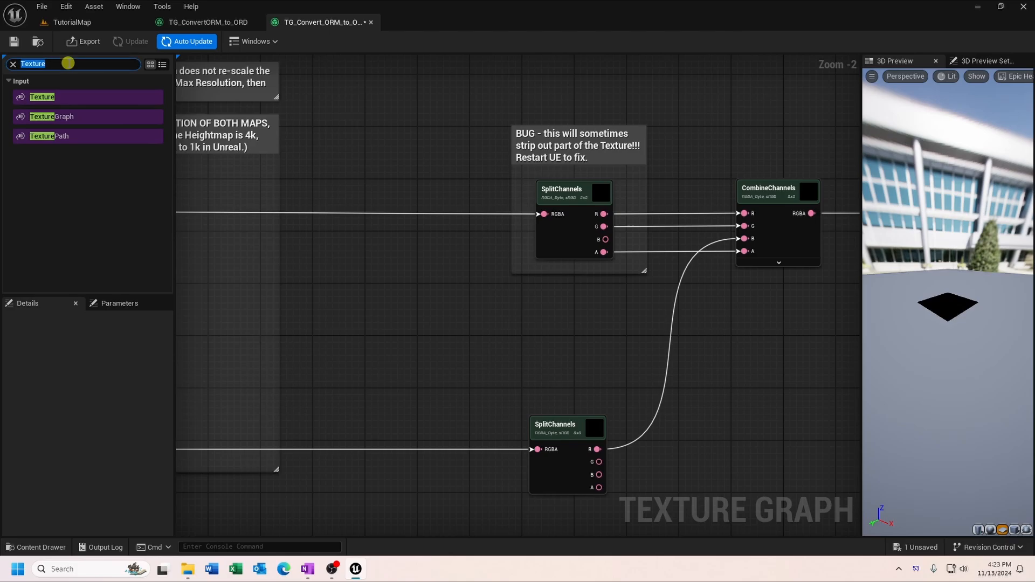
pyautogui.write('split')
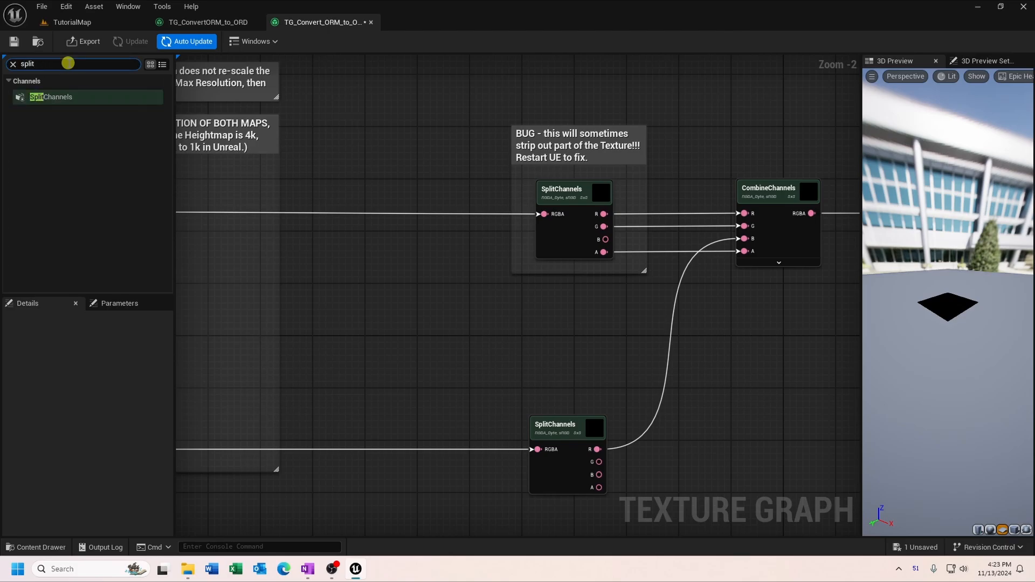
pyautogui.moveTo(59, 97); pyautogui.dragTo(388, 148)
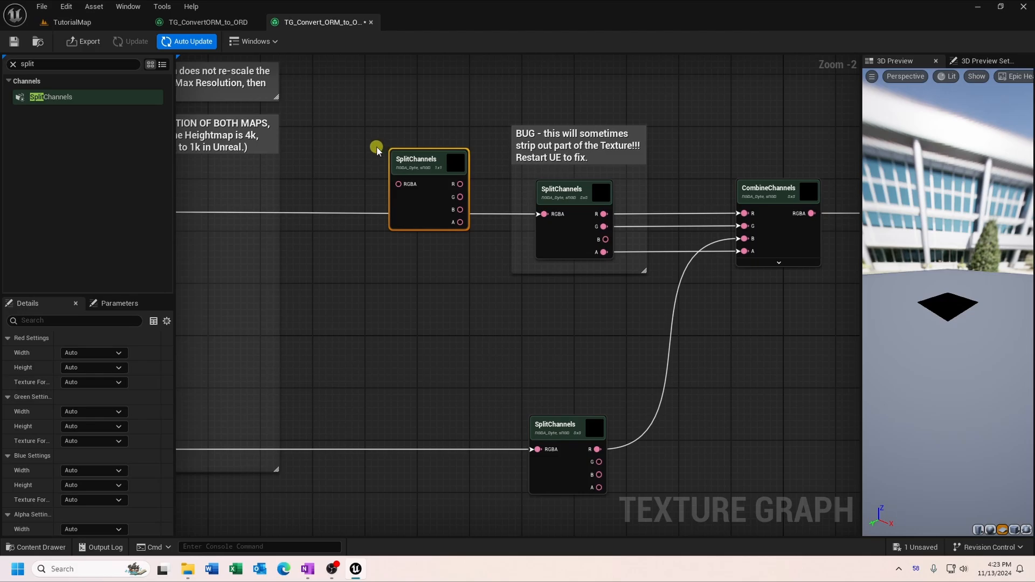
pyautogui.press('Delete')
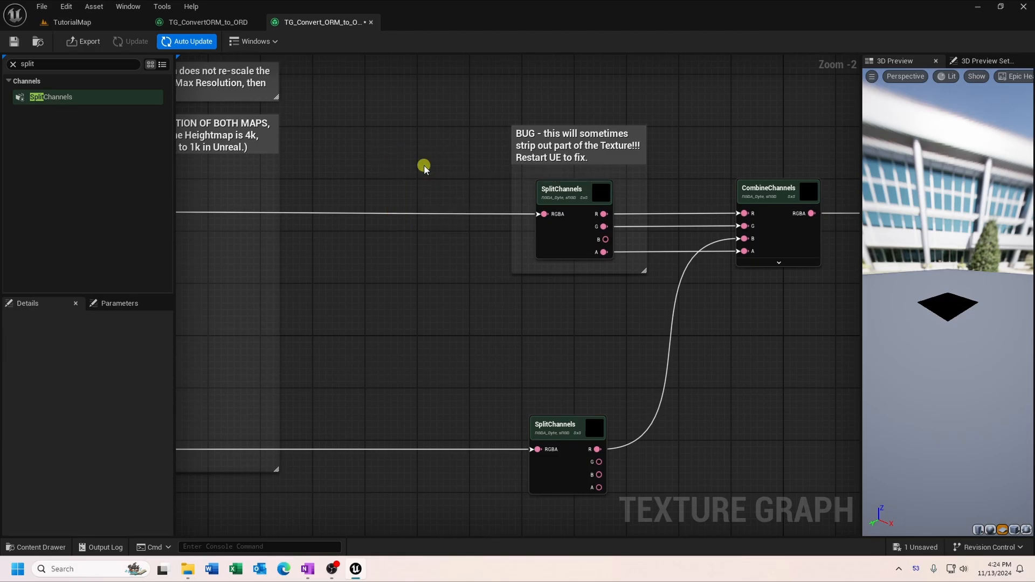
# - Find the node under "comb", try out a CombineChannels node above the existing one, and delete it
pyautogui.moveTo(402, 284); pyautogui.dragTo(561, 275, button='right')
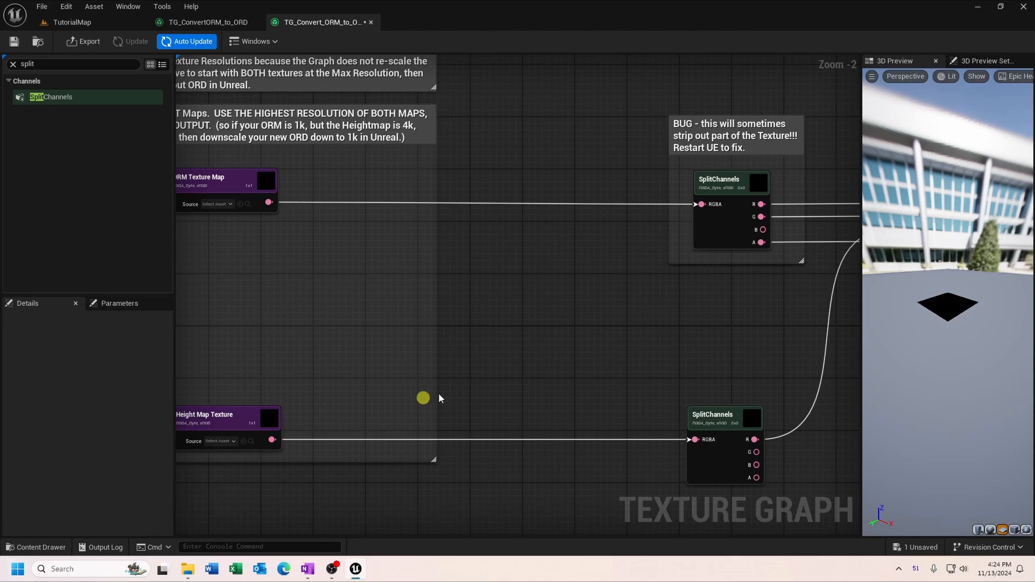
pyautogui.moveTo(599, 351); pyautogui.dragTo(187, 361, button='right')
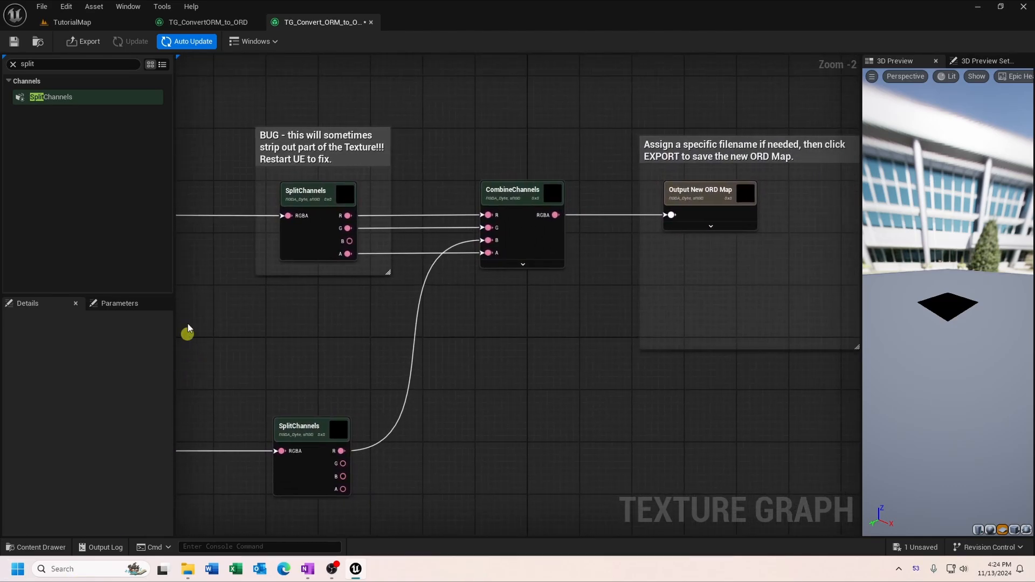
pyautogui.click(95, 66)
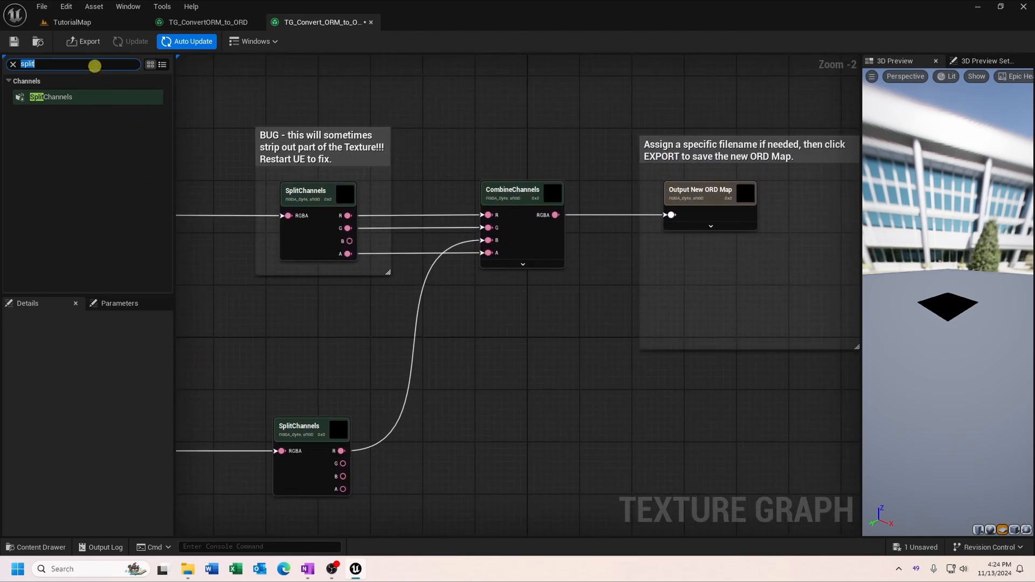
pyautogui.write('comb')
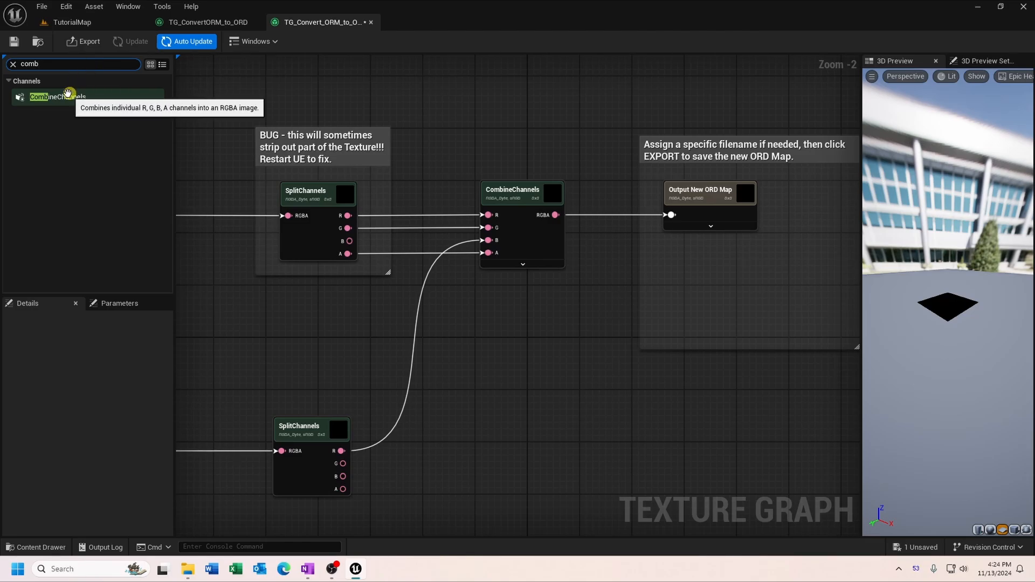
pyautogui.moveTo(67, 97); pyautogui.dragTo(465, 104)
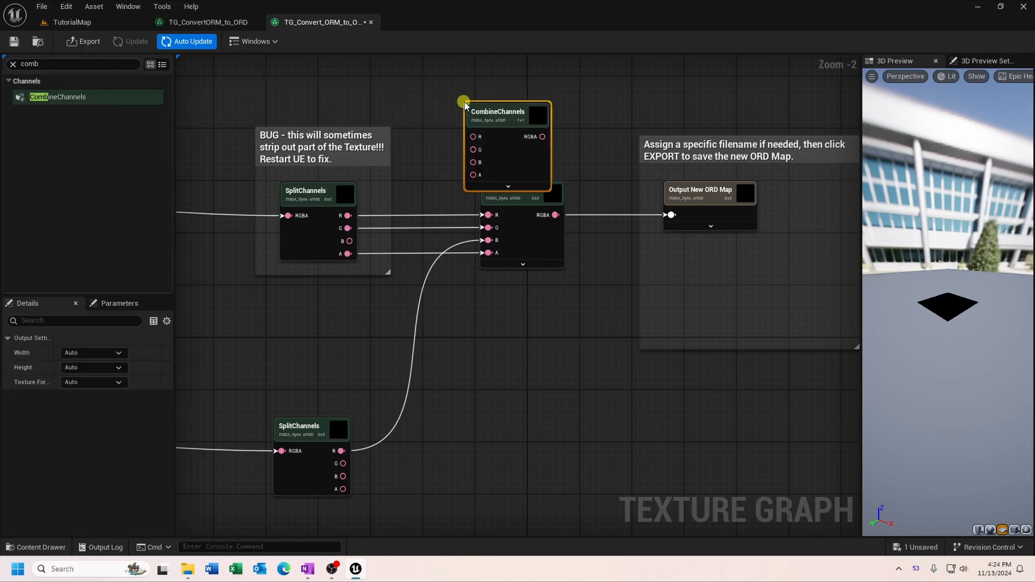
pyautogui.press('Delete')
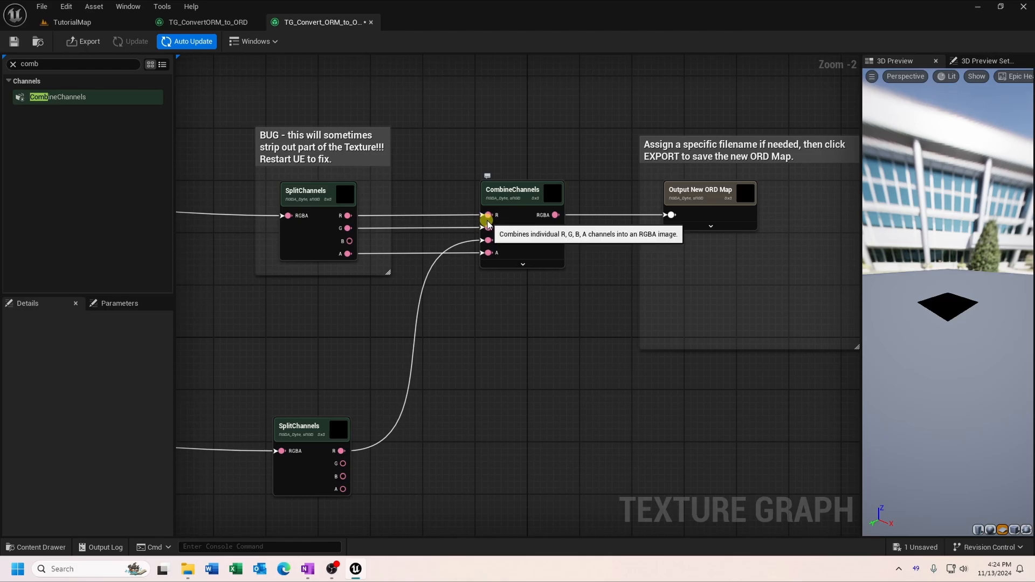
# - Follow the channel wiring through CombineChannels to the Output New ORD Map node, and expand that node to examine its export settings
pyautogui.moveTo(487, 252); pyautogui.dragTo(351, 253)
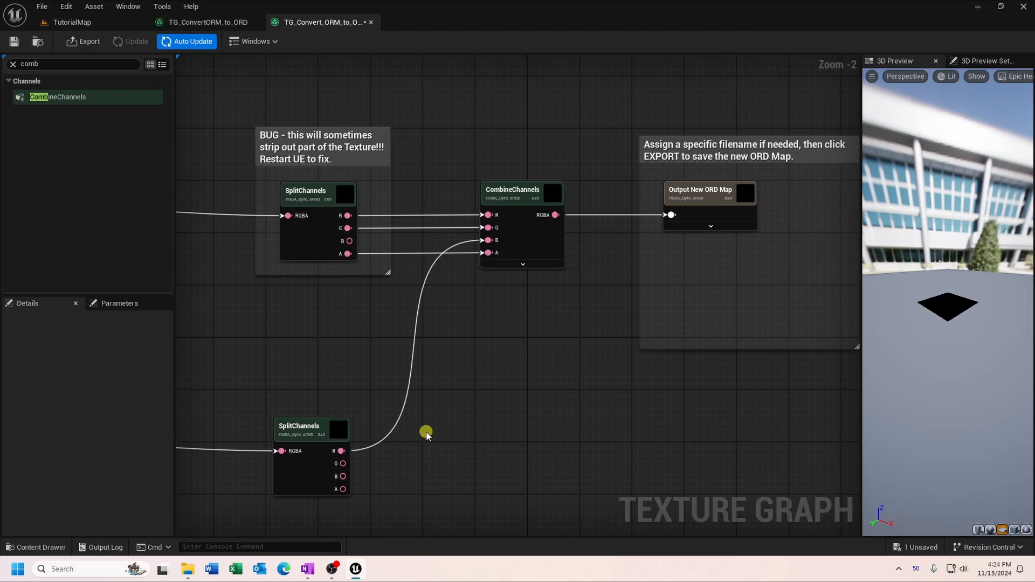
pyautogui.moveTo(425, 430); pyautogui.dragTo(481, 373, button='right')
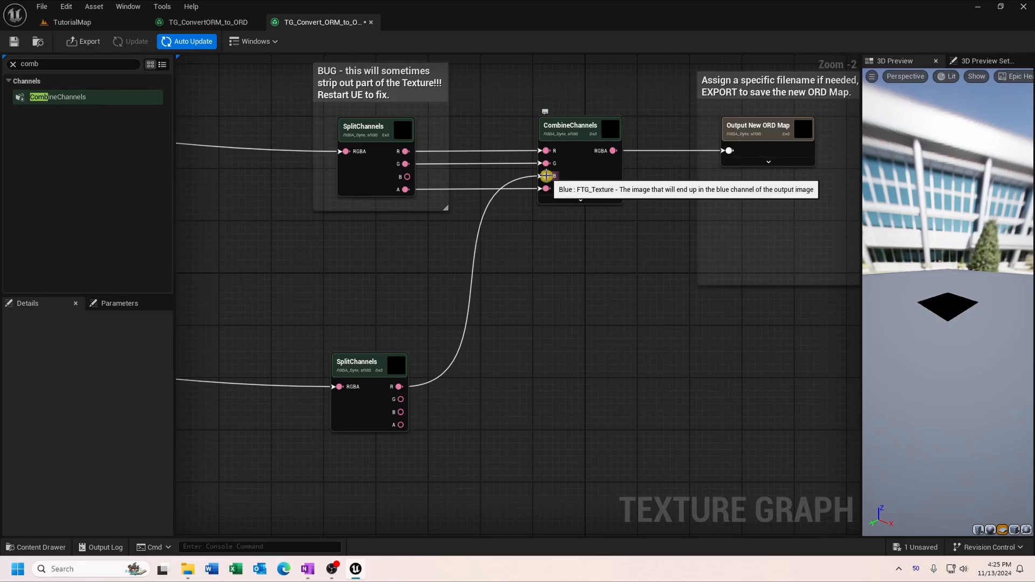
pyautogui.moveTo(663, 231); pyautogui.dragTo(464, 340, button='right')
pyautogui.click(536, 275)
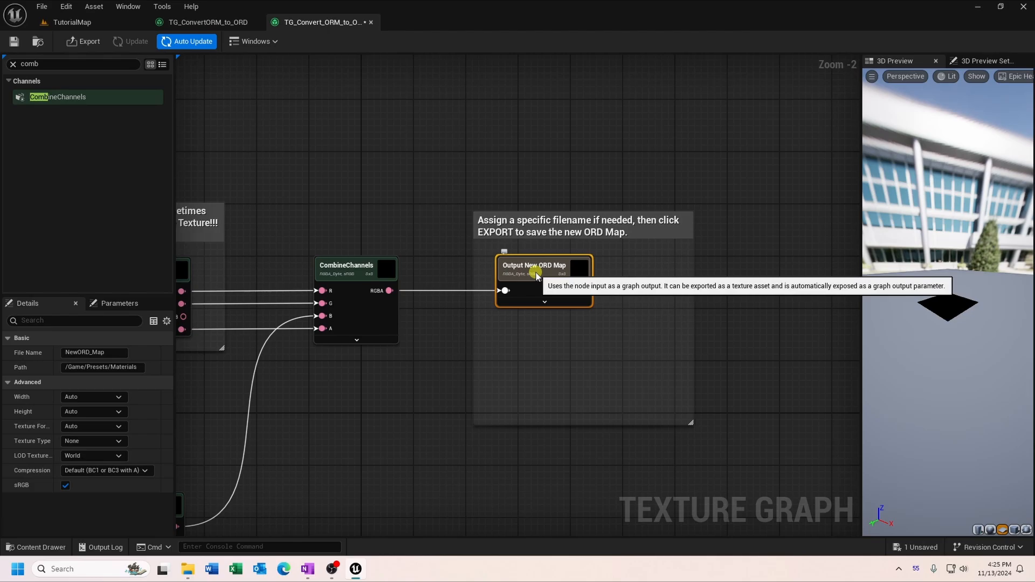
pyautogui.doubleClick(537, 272)
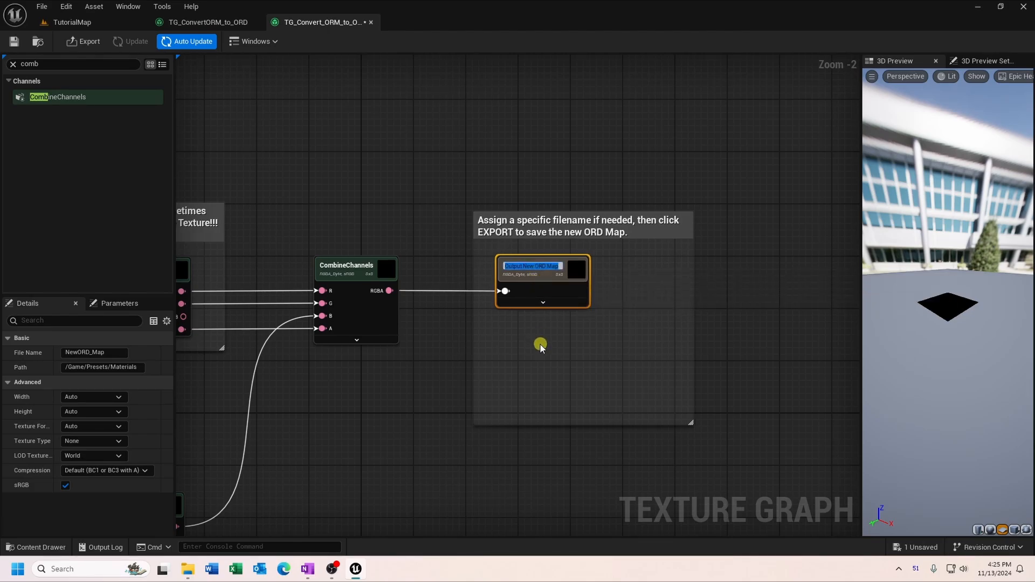
pyautogui.click(409, 340)
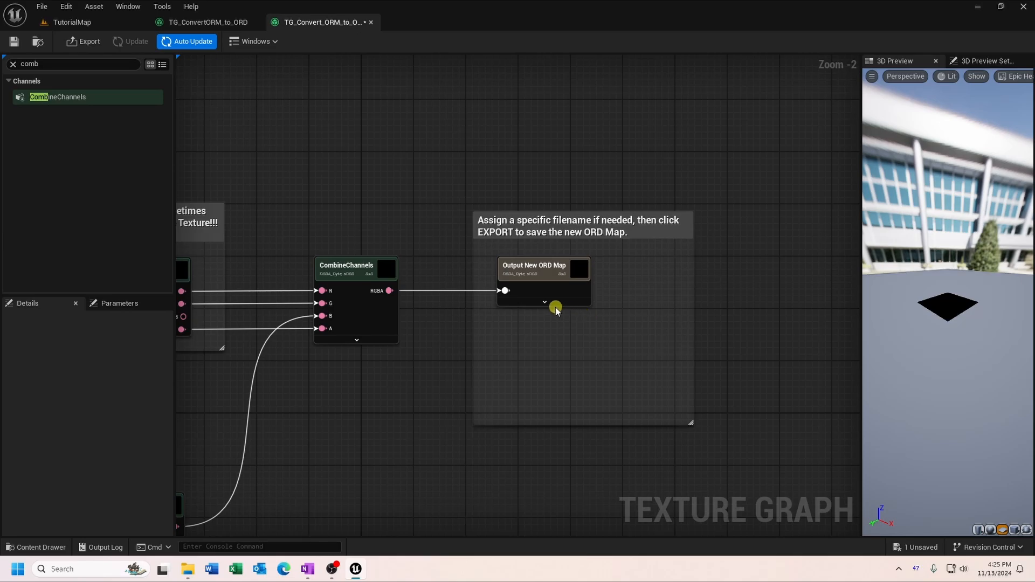
pyautogui.click(547, 304)
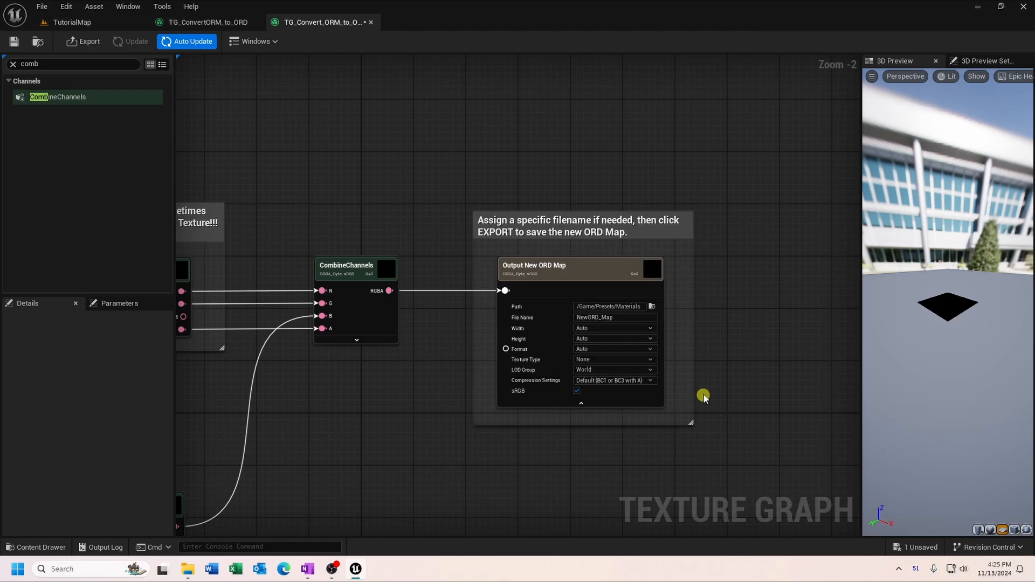
# - Set the Output New ORD Map node's export path to the ConvertORM_to_ORD folder and save the graph
pyautogui.click(630, 317)
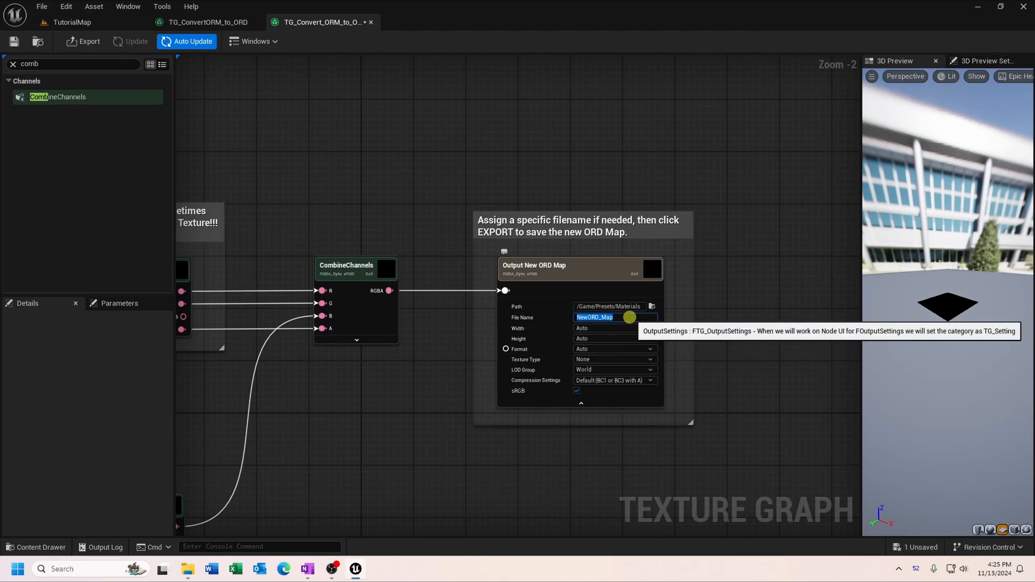
pyautogui.click(652, 307)
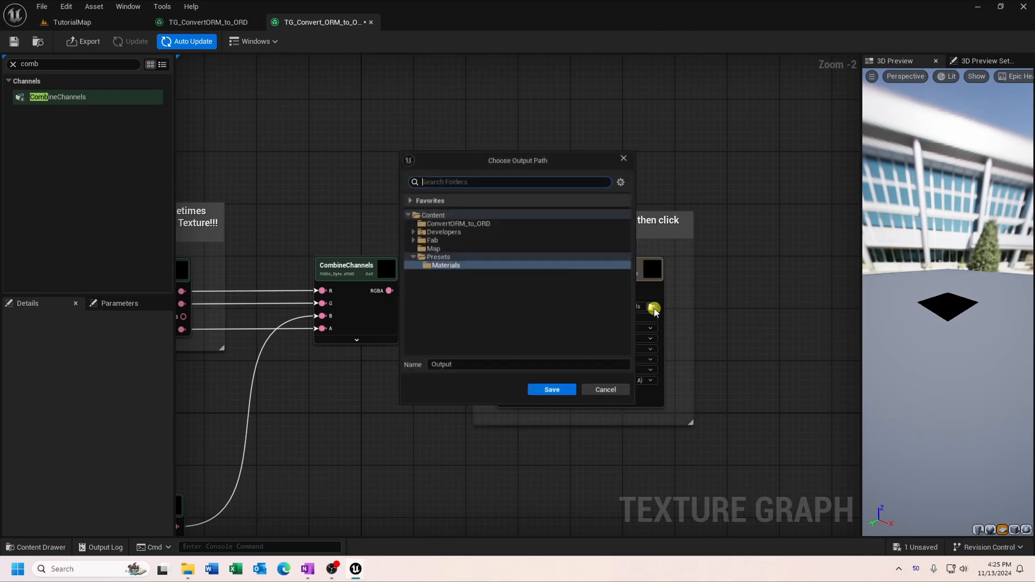
pyautogui.click(481, 221)
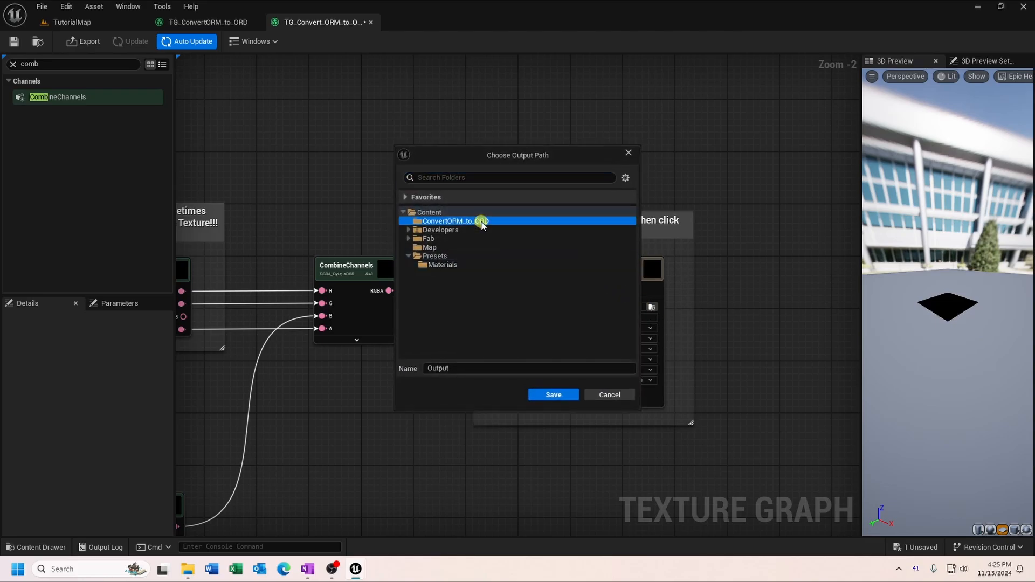
pyautogui.click(568, 394)
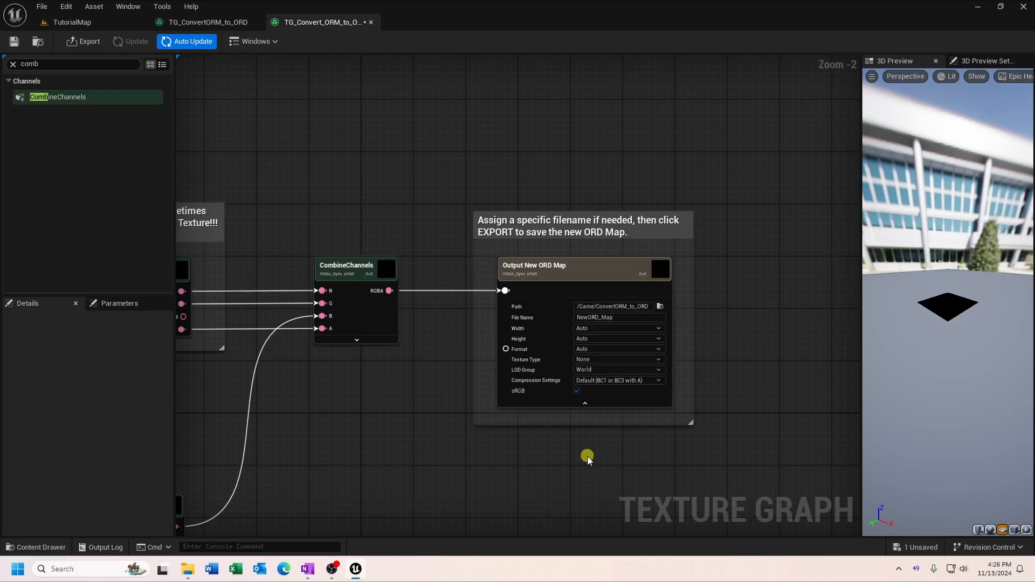
pyautogui.click(13, 46)
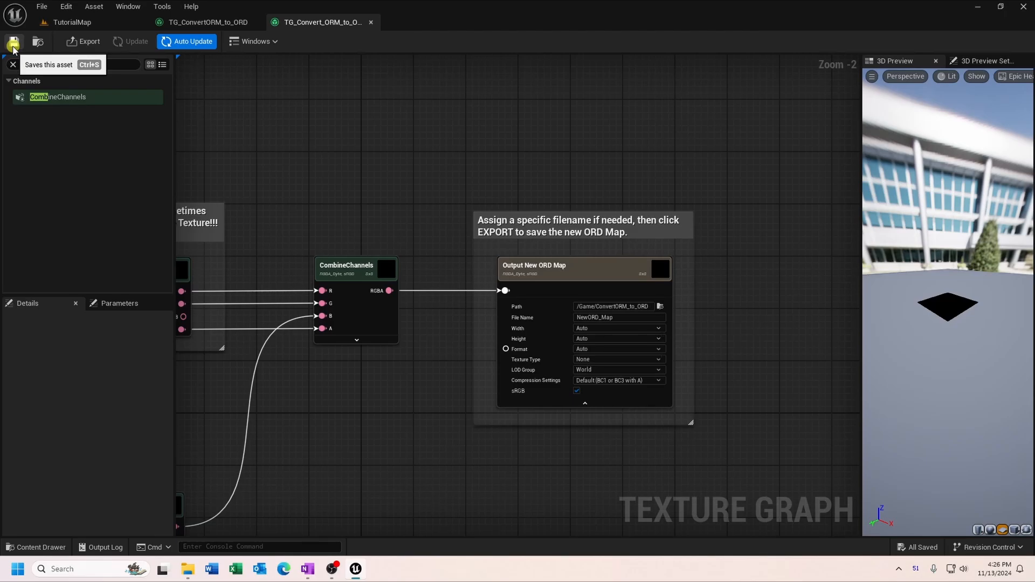
# - Browse the project content to the High_4k folder of the Roman_Cobblestone_Wall_tiglchydy Megascans surface
pyautogui.moveTo(220, 395); pyautogui.dragTo(687, 374, button='right')
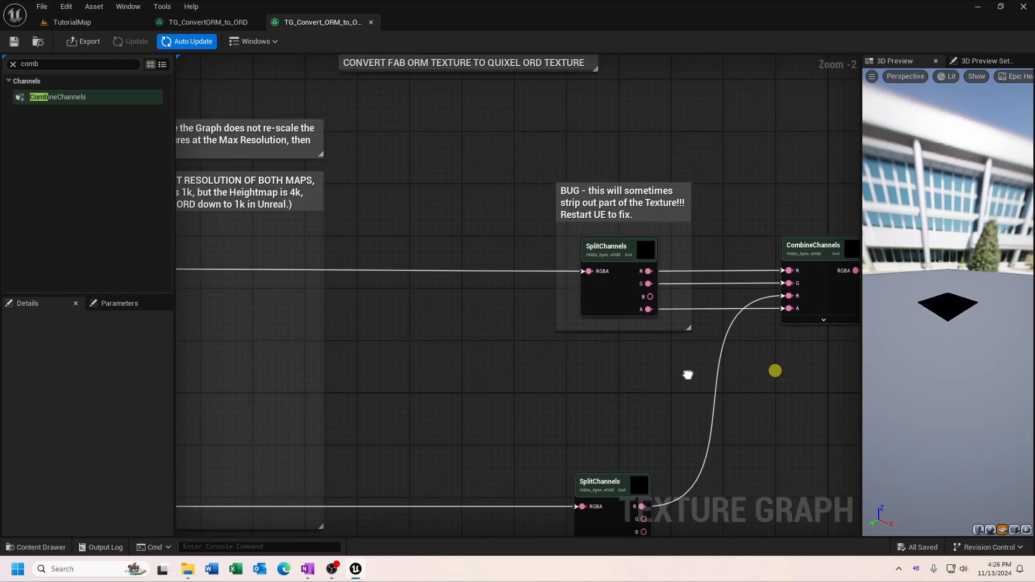
pyautogui.moveTo(287, 364); pyautogui.dragTo(591, 324, button='right')
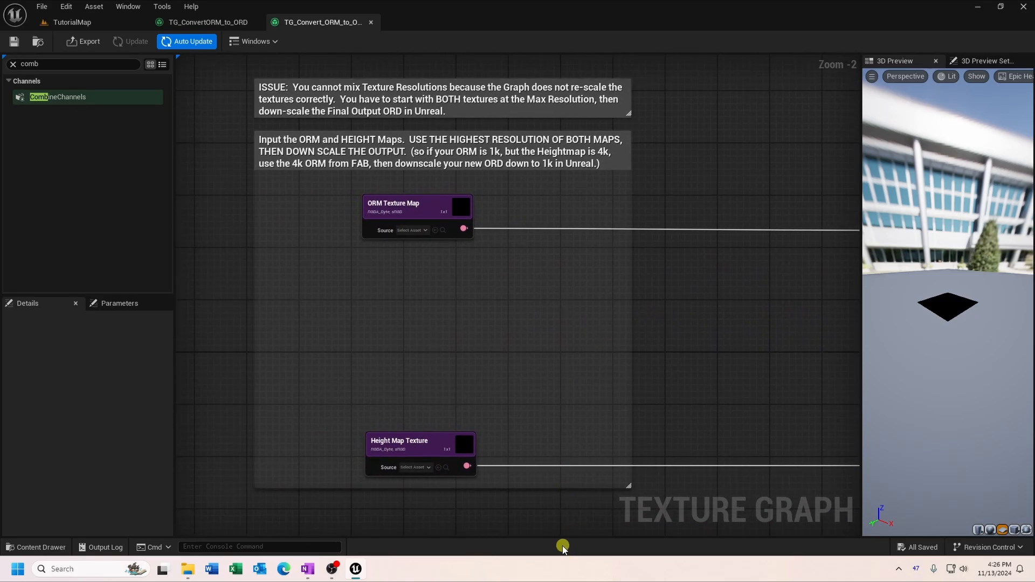
pyautogui.hotkey('ctrl', 'space')
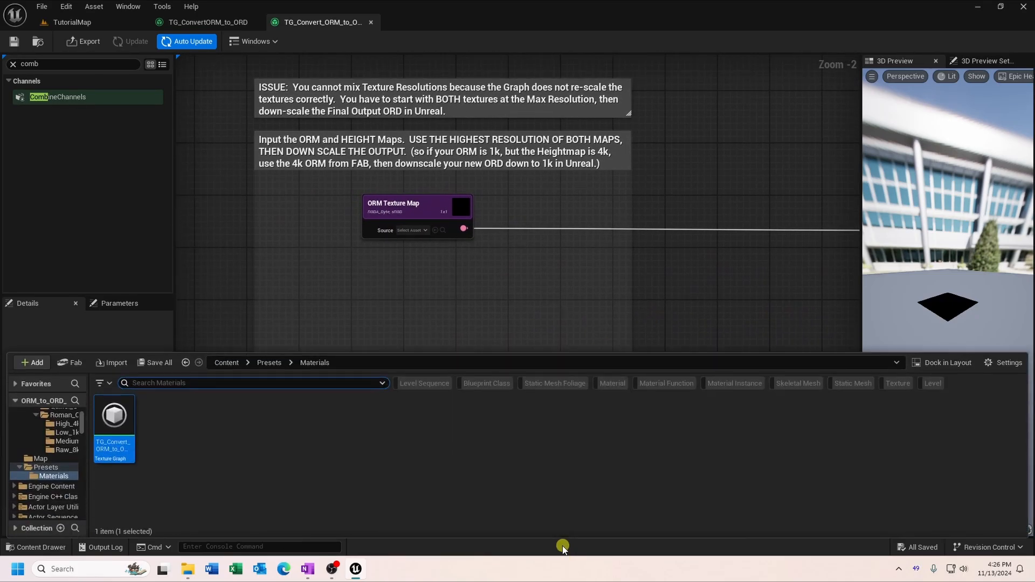
pyautogui.click(226, 363)
pyautogui.doubleClick(171, 416)
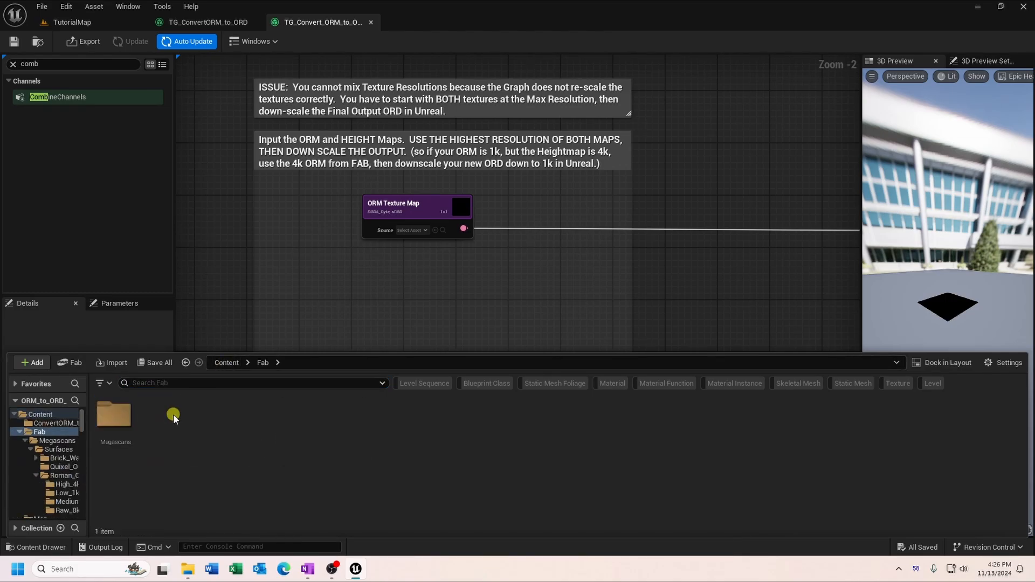
pyautogui.doubleClick(116, 416)
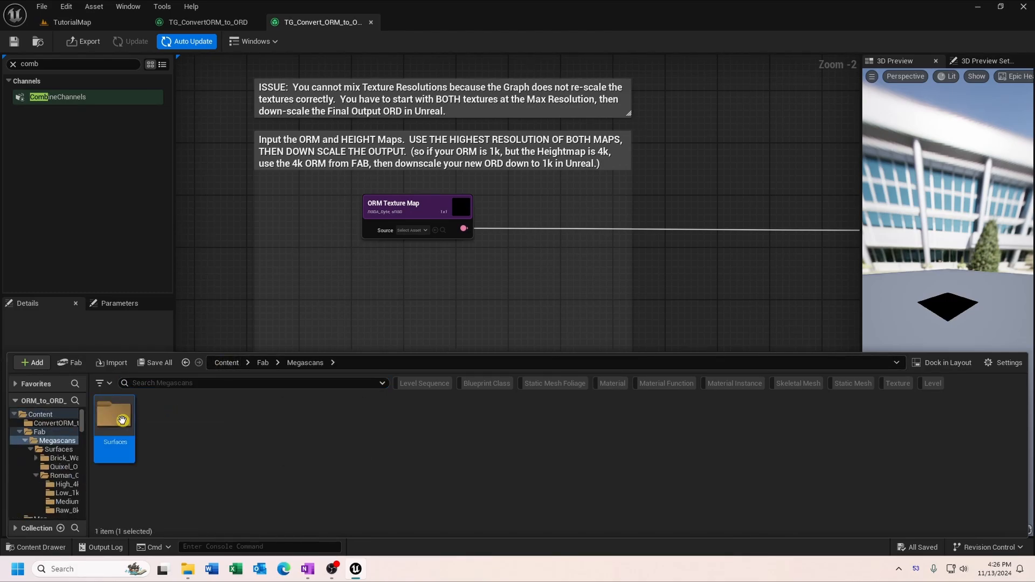
pyautogui.doubleClick(119, 418)
pyautogui.doubleClick(204, 434)
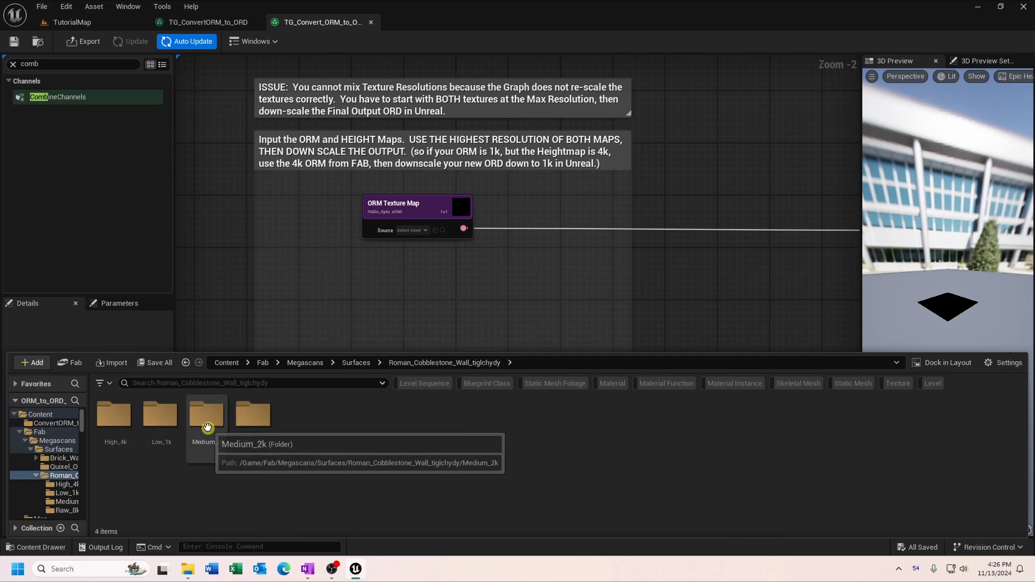
pyautogui.doubleClick(124, 424)
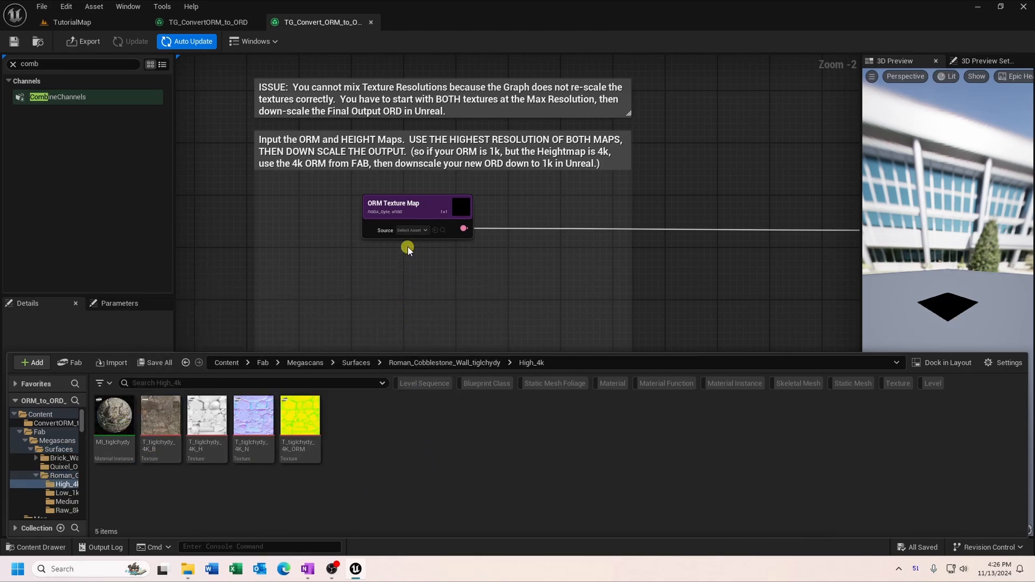
# - Assign the T_tiglchydy_4K_ORM texture as the source of the ORM Texture Map node
pyautogui.click(413, 231)
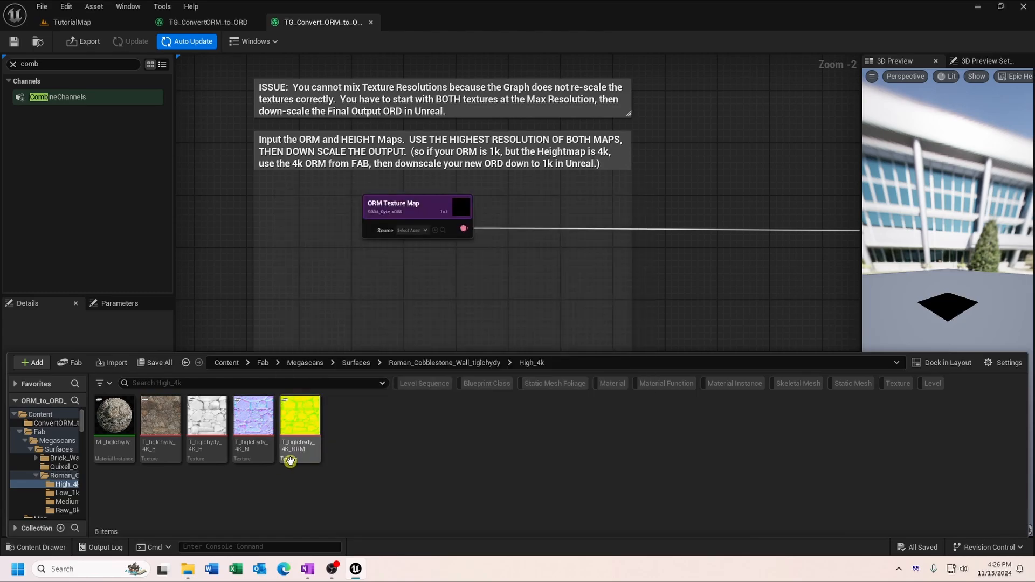
pyautogui.click(294, 455)
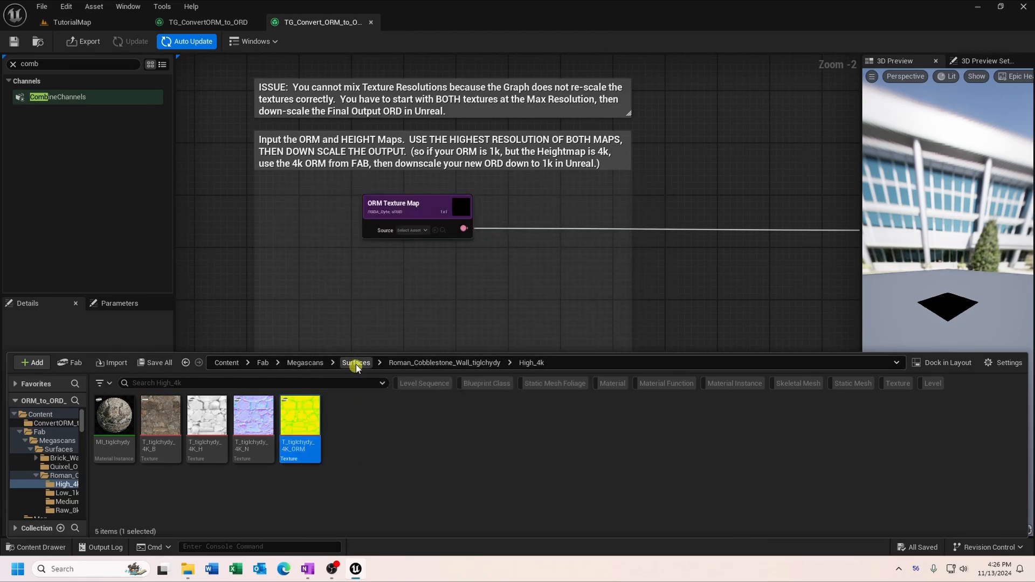
pyautogui.click(408, 214)
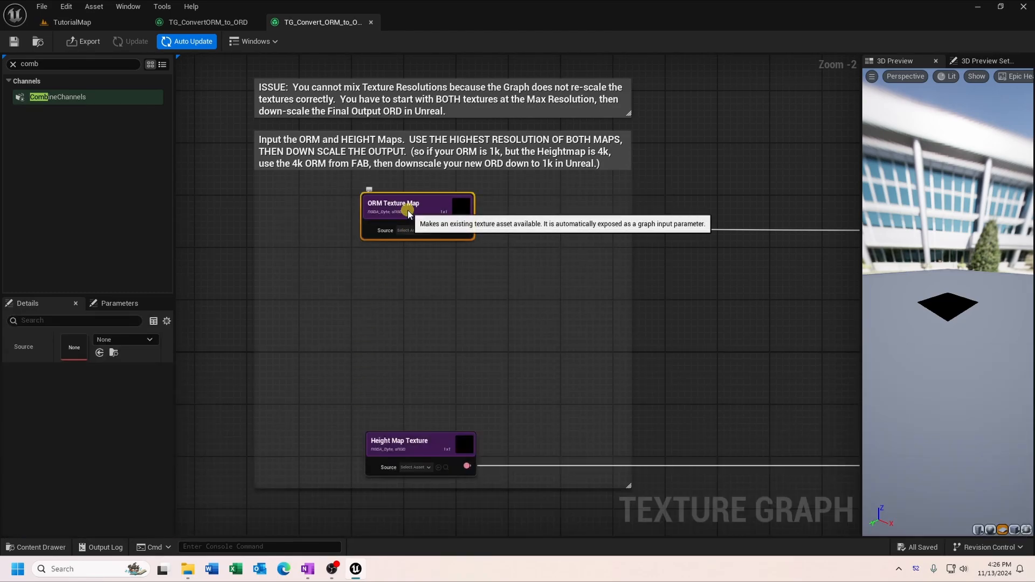
pyautogui.click(101, 353)
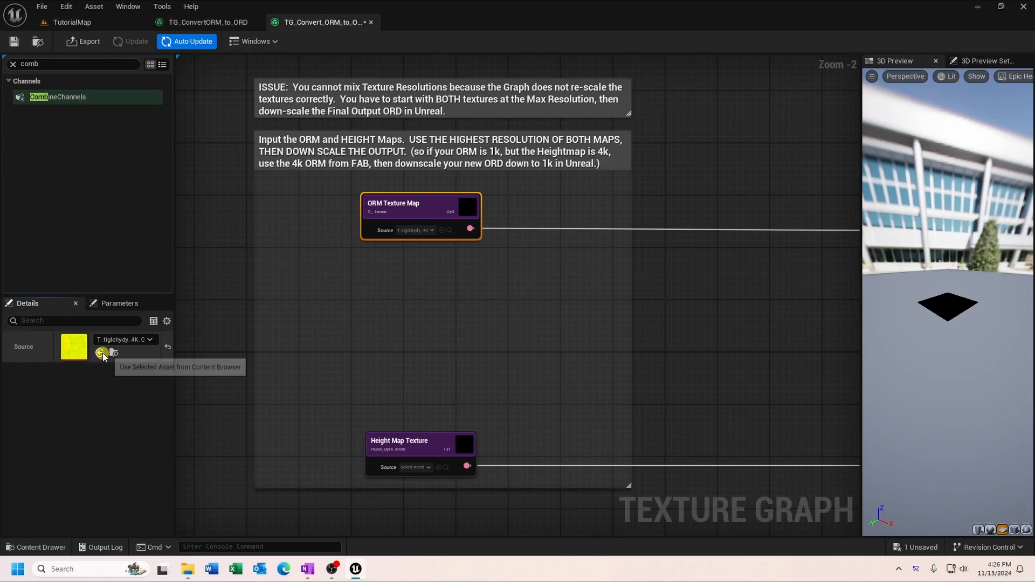
# - Assign the T_tiglchydy_4K_H texture from the High_4k folder as the source of the Height Map Texture node
pyautogui.moveTo(365, 376); pyautogui.dragTo(404, 247, button='right')
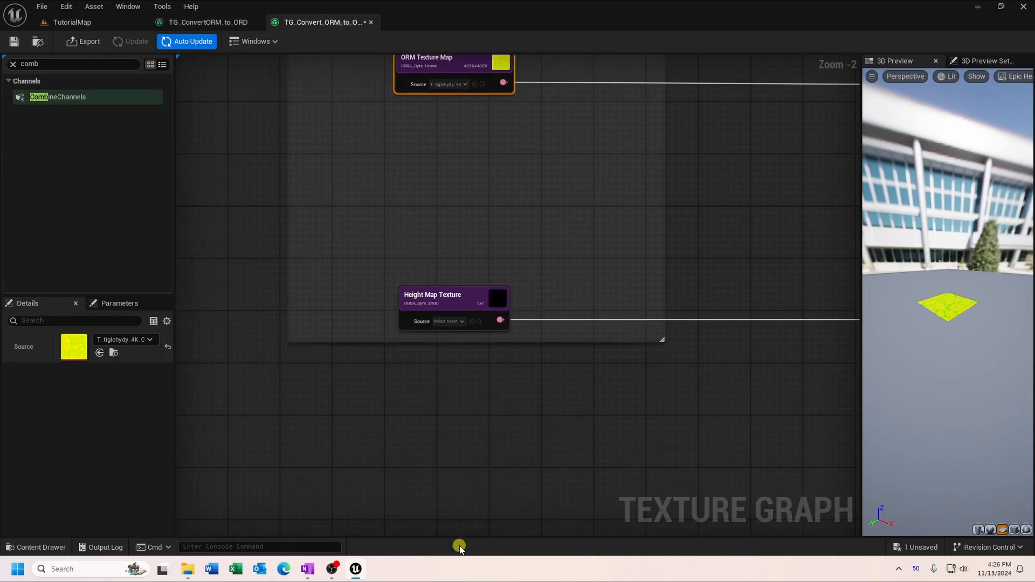
pyautogui.hotkey('ctrl', 'space')
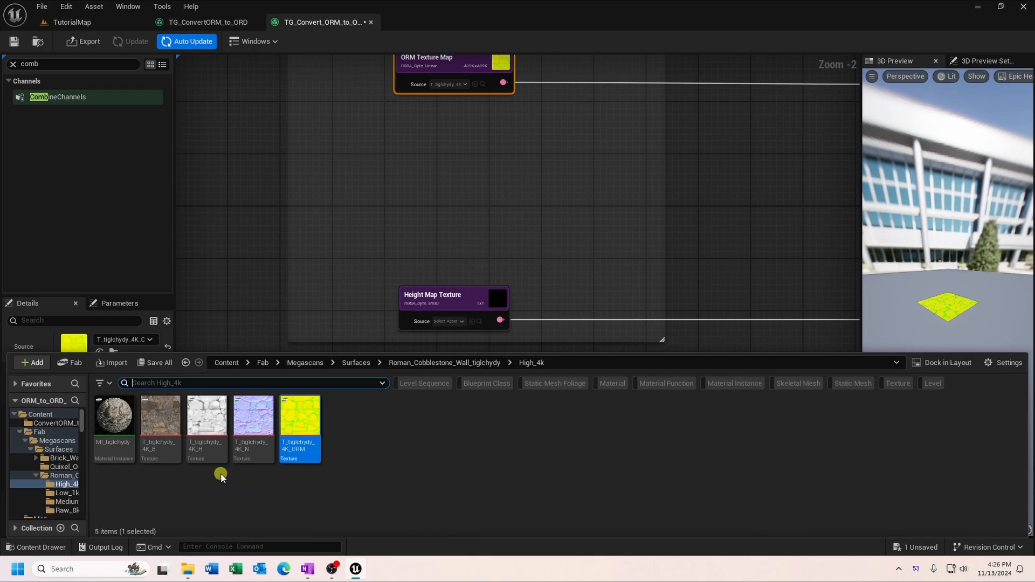
pyautogui.click(199, 456)
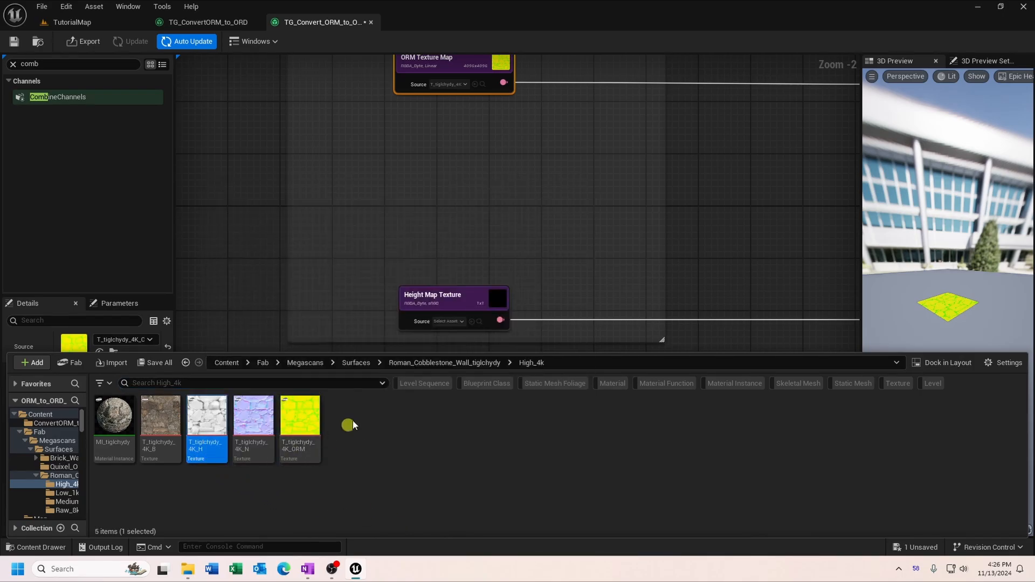
pyautogui.click(430, 303)
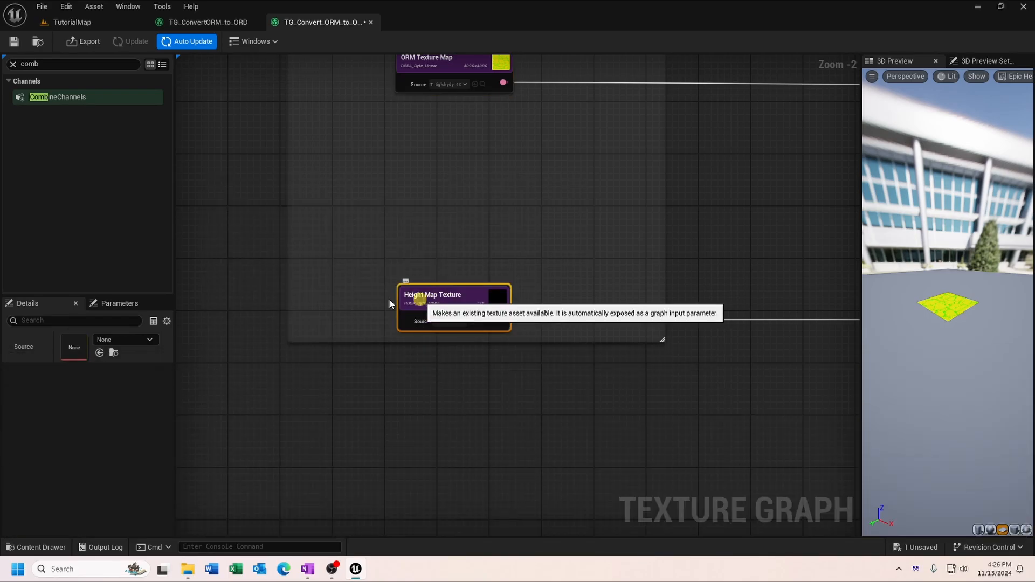
pyautogui.click(101, 352)
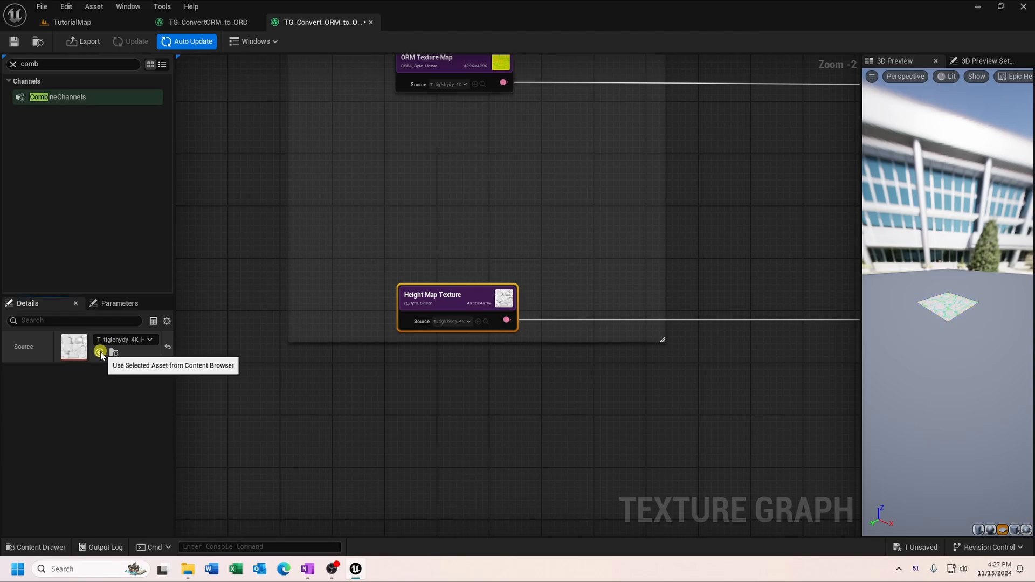
# - Export the Output New ORD Map and browse to the ConvertORM_to_ORD folder that receives the new texture
pyautogui.click(86, 43)
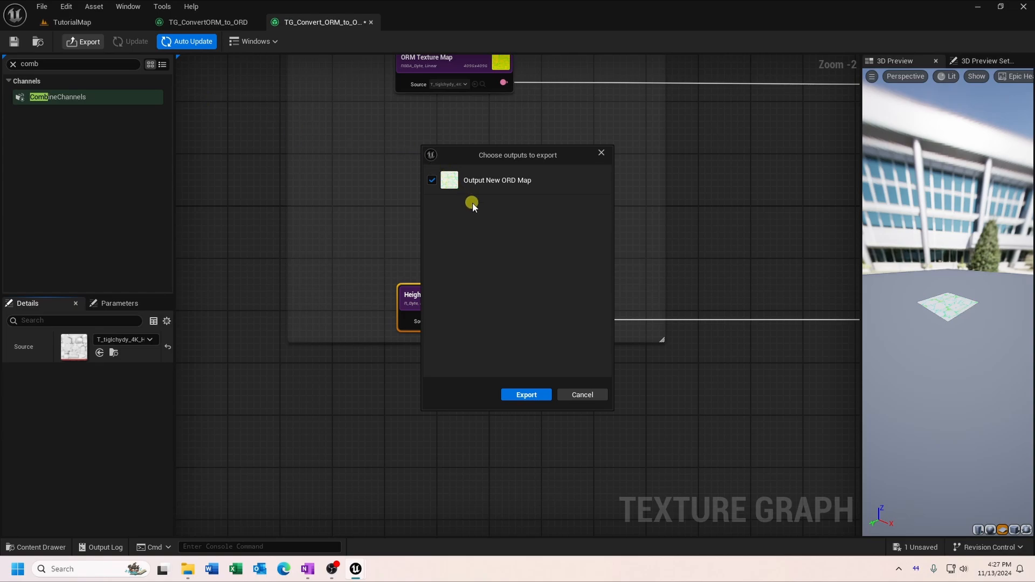
pyautogui.click(527, 395)
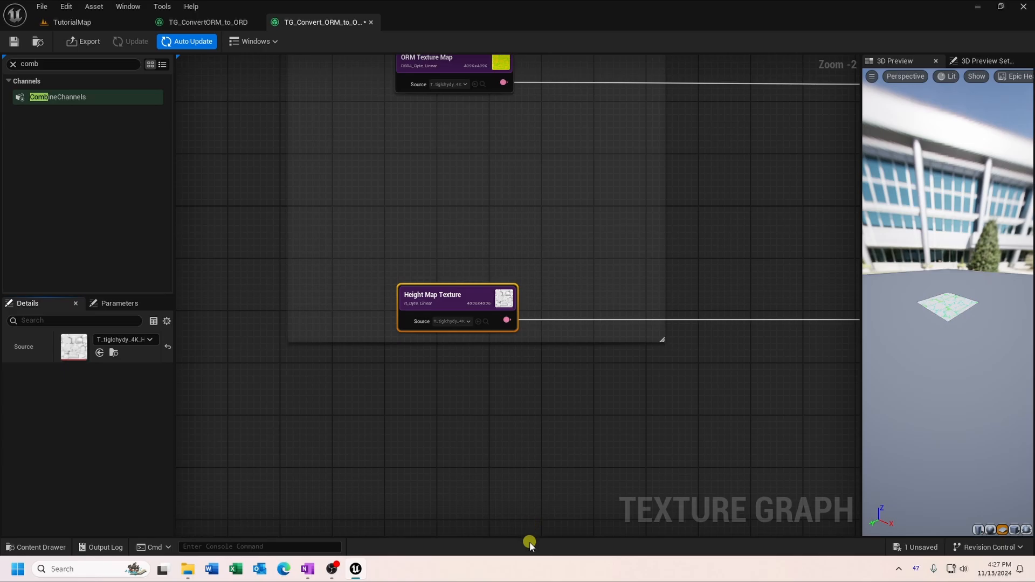
pyautogui.hotkey('ctrl', 'space')
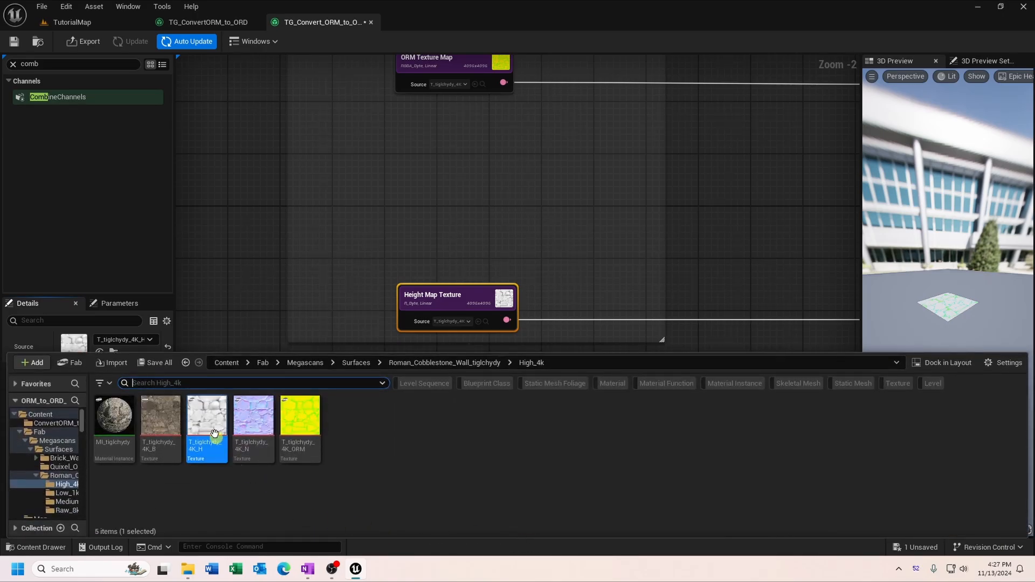
pyautogui.click(227, 362)
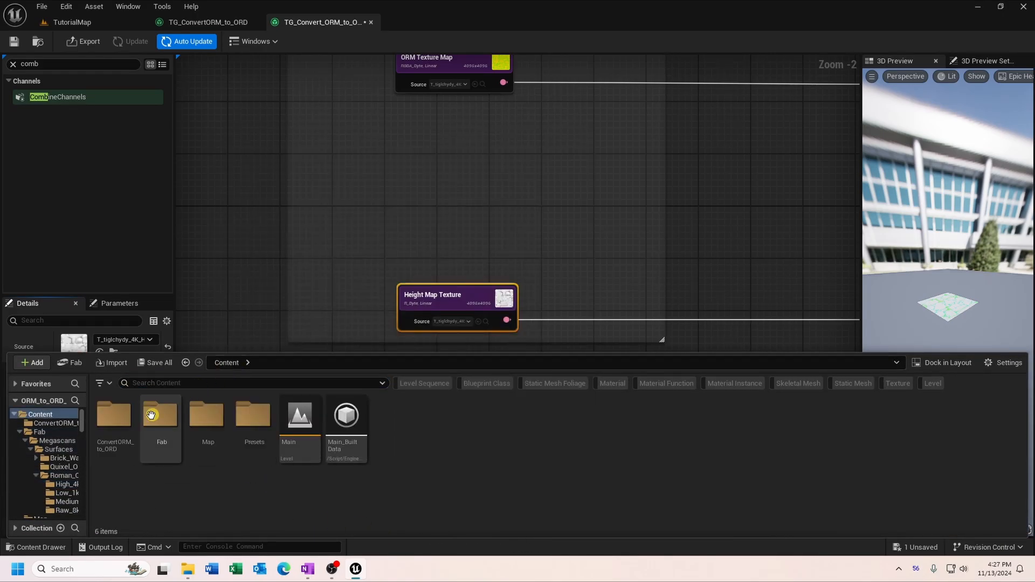
pyautogui.doubleClick(124, 427)
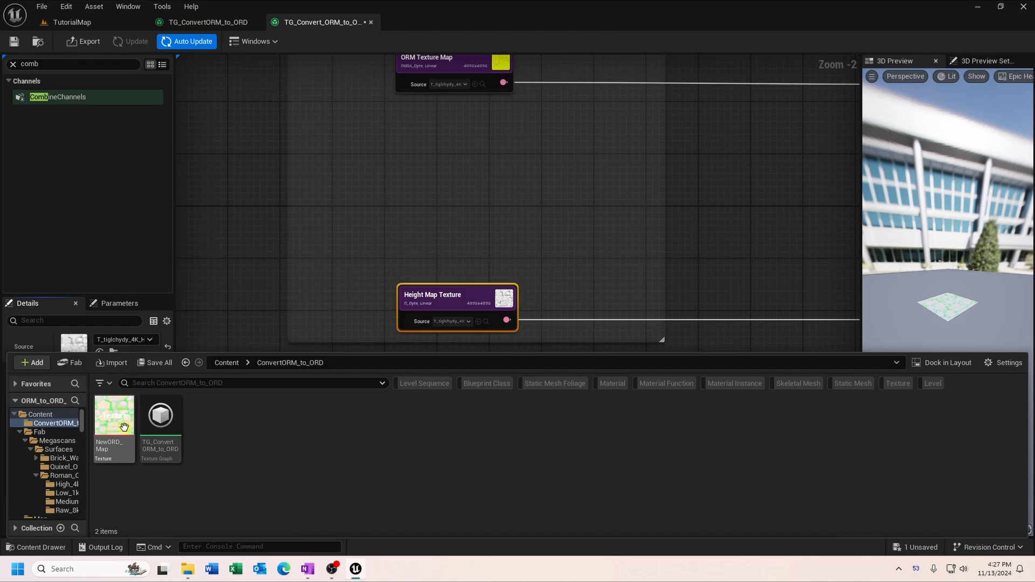
# - Open the exported NewORD_Map texture and hide its red and green channels to inspect the blue channel alone
pyautogui.doubleClick(111, 454)
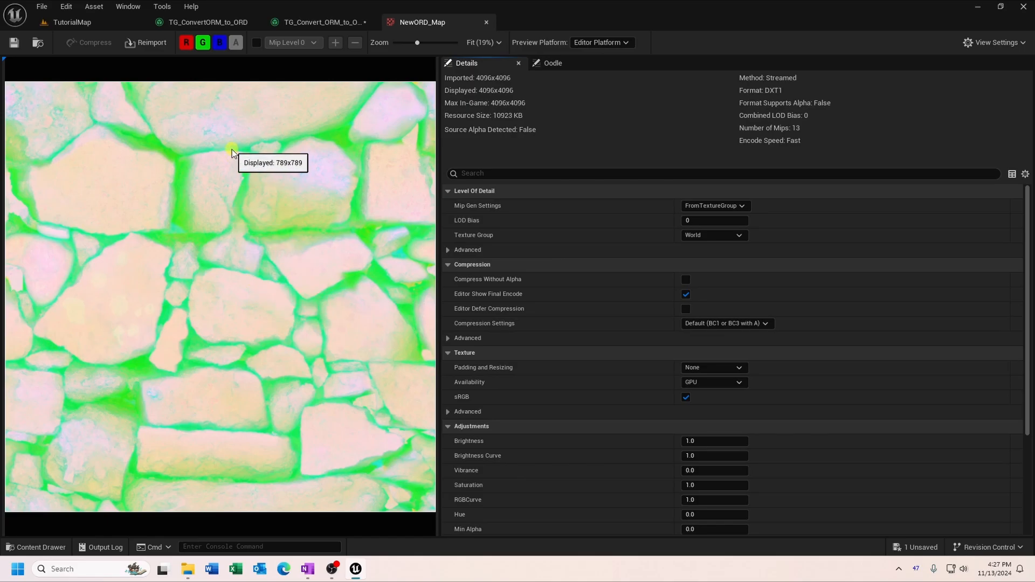
pyautogui.click(186, 45)
pyautogui.click(202, 43)
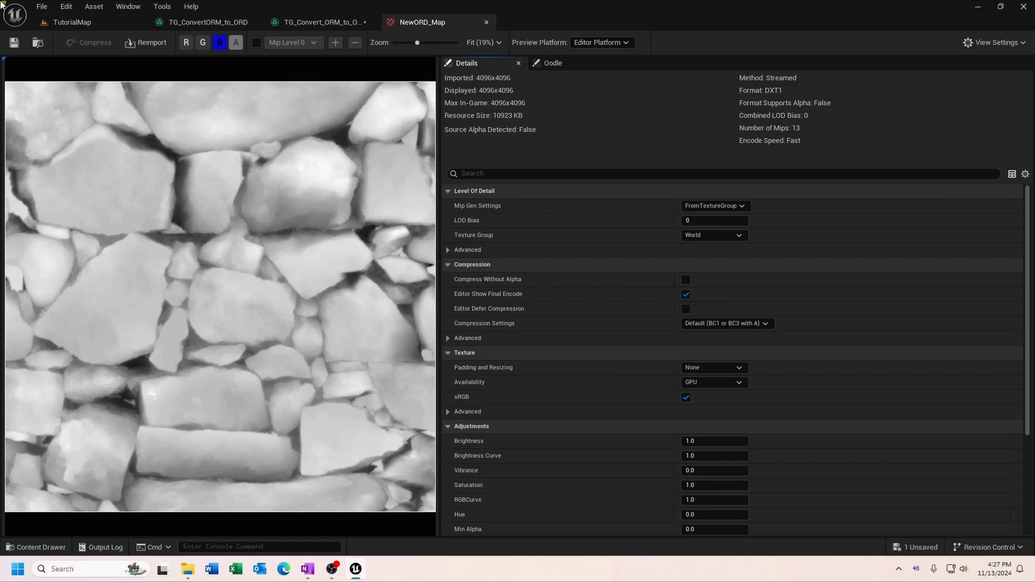
# - Return to the TG_Convert_ORM_to_ORD graph, find nodes under "con", and place BrightnessContrast between the Height Map Texture and its SplitChannels
pyautogui.click(302, 21)
pyautogui.moveTo(581, 228); pyautogui.dragTo(321, 180, button='right')
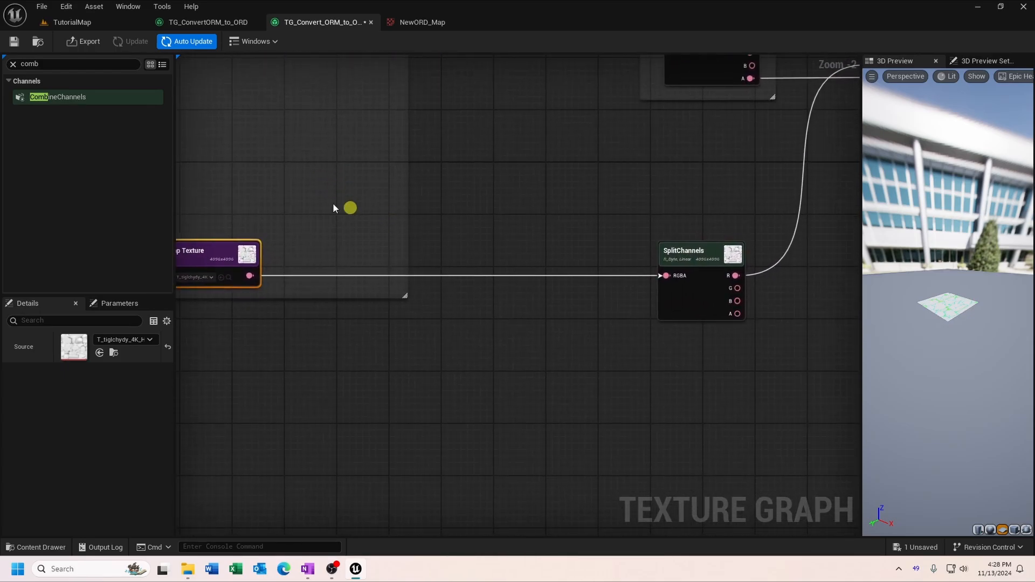
pyautogui.click(31, 64)
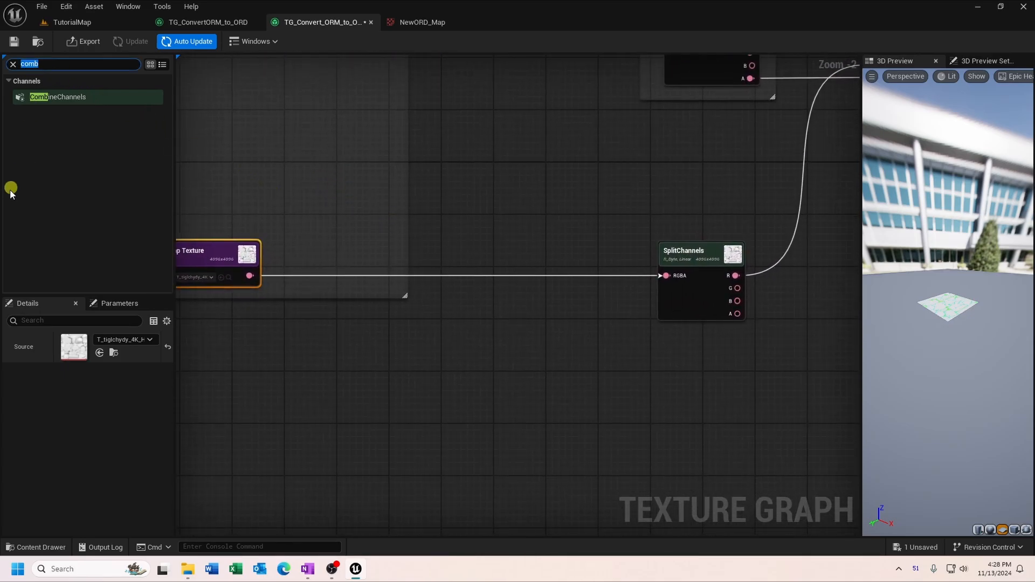
pyautogui.write('con')
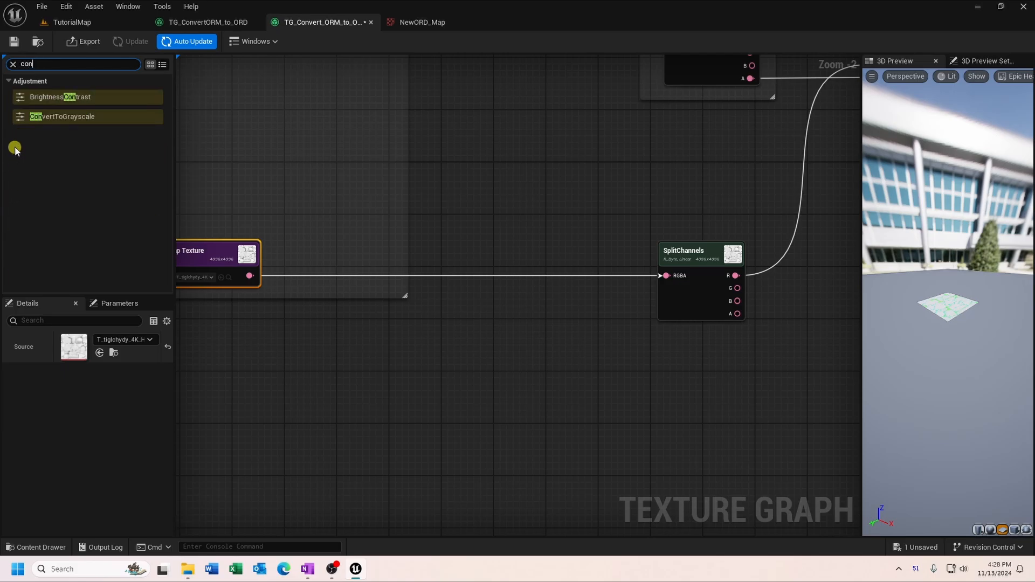
pyautogui.moveTo(75, 97); pyautogui.dragTo(423, 322)
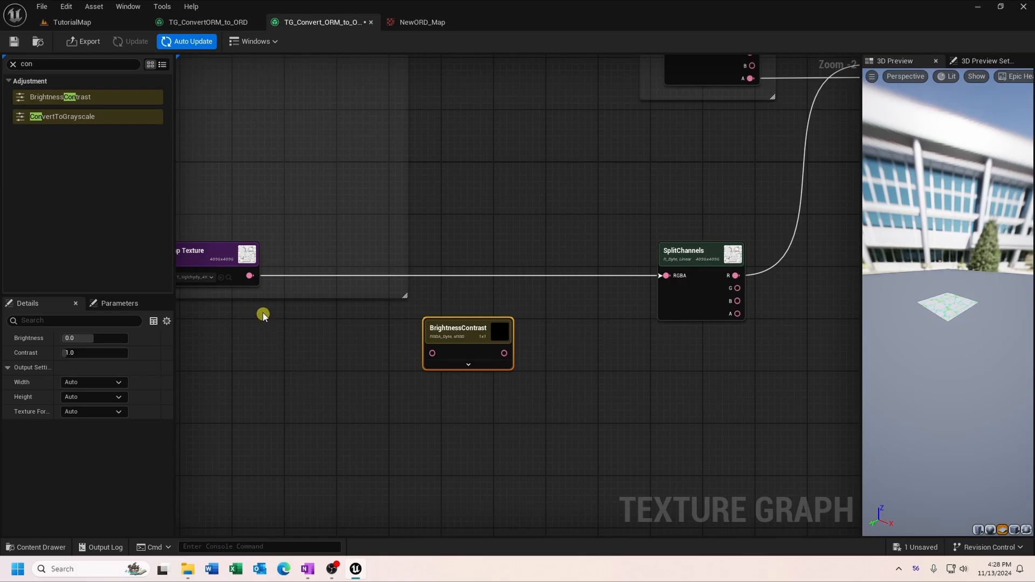
# - Wire the Height Map Texture through BrightnessContrast into the SplitChannels RGBA input, and expand the BrightnessContrast node's settings
pyautogui.moveTo(249, 276); pyautogui.dragTo(432, 354)
pyautogui.moveTo(502, 357); pyautogui.dragTo(666, 281)
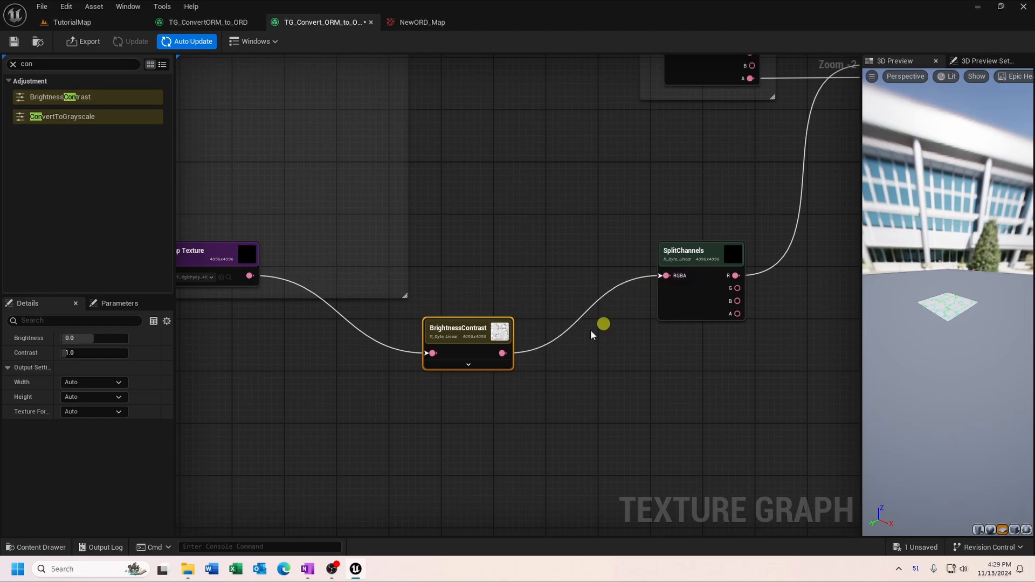
pyautogui.click(468, 365)
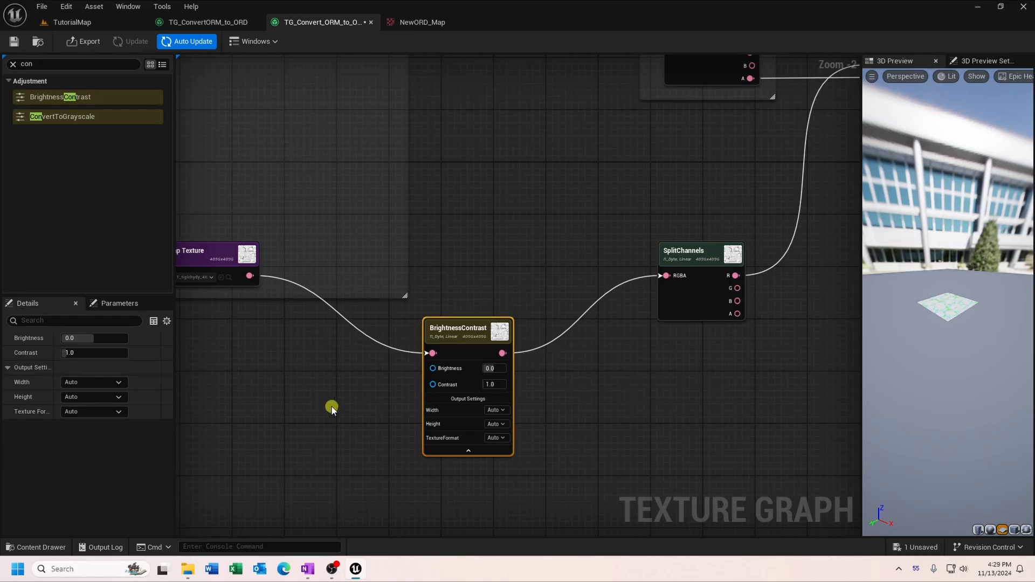
pyautogui.moveTo(287, 377); pyautogui.dragTo(493, 506, button='right')
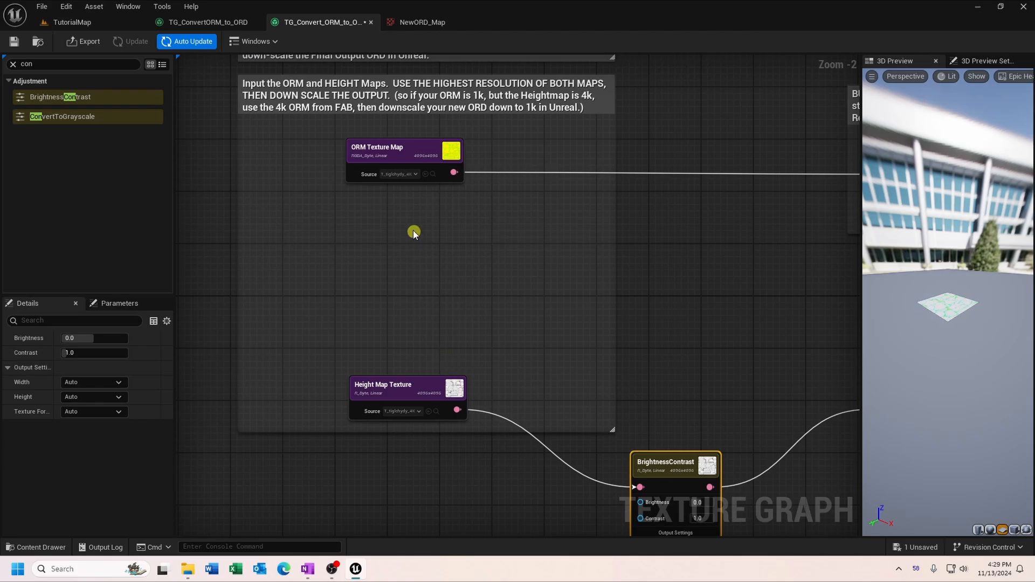
pyautogui.scroll(2, 423, 178)
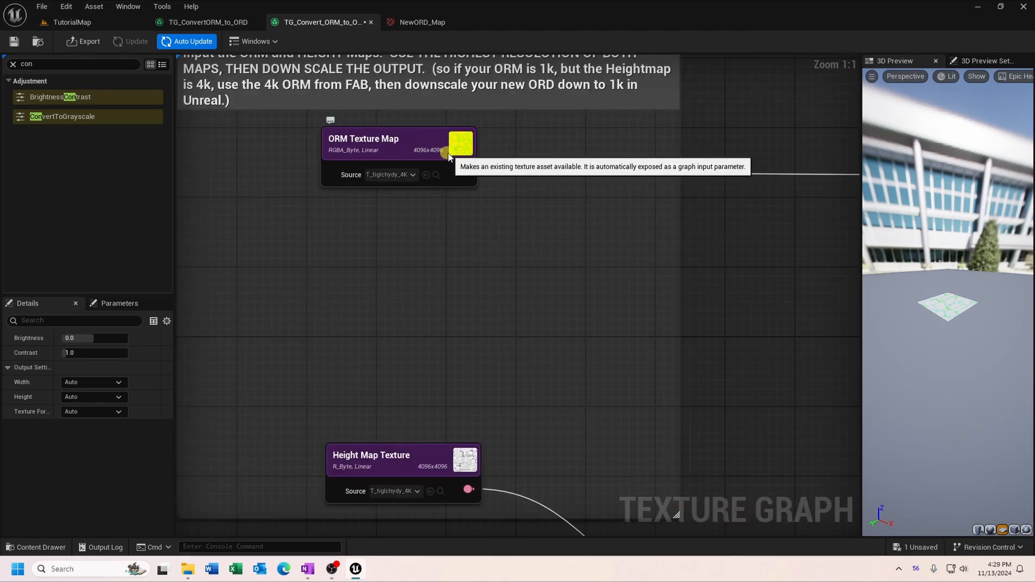
pyautogui.moveTo(428, 370); pyautogui.dragTo(427, 273, button='right')
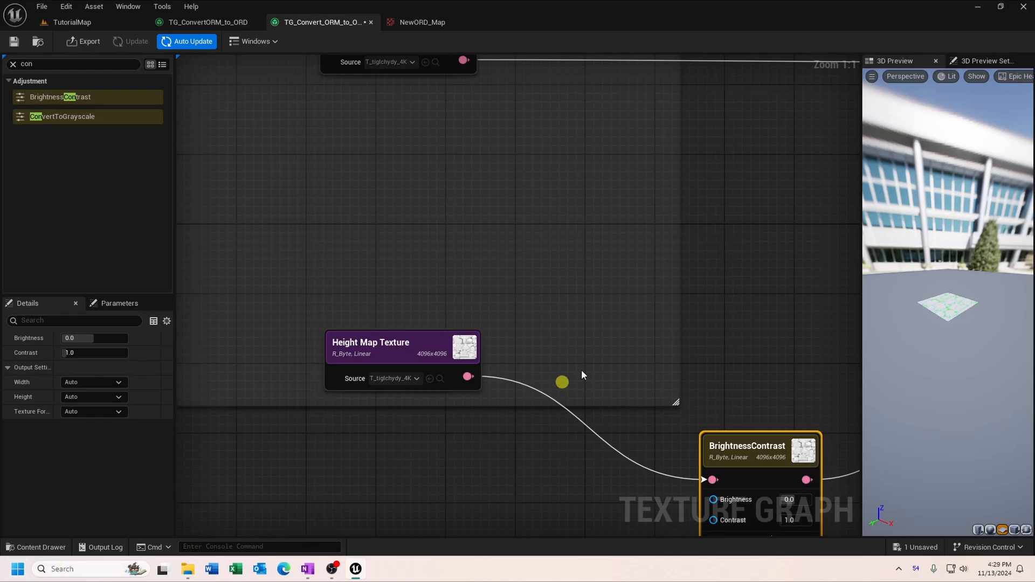
pyautogui.moveTo(821, 253); pyautogui.dragTo(309, 422, button='right')
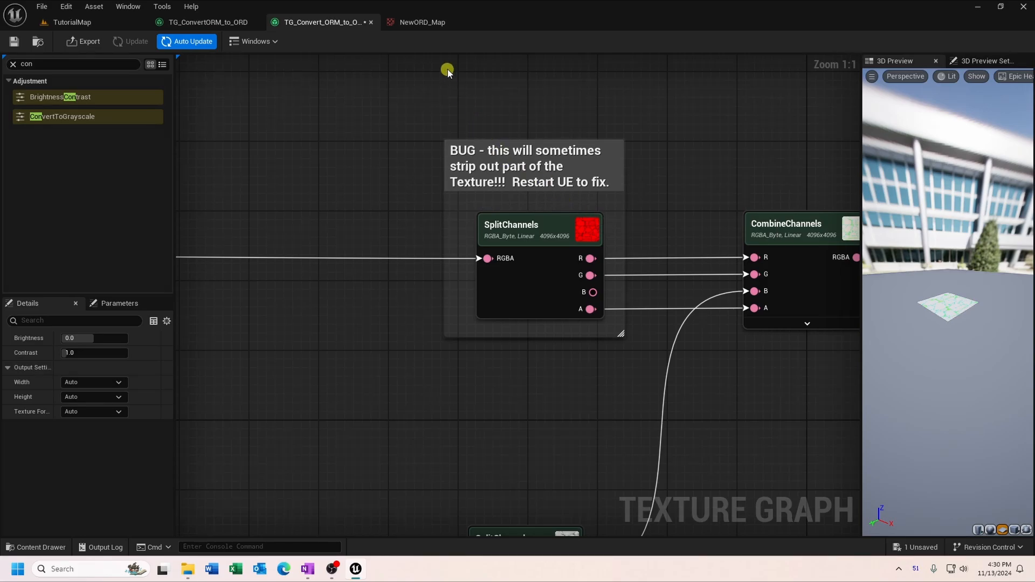
# - Limit the NewORD_Map texture's Maximum Texture Size to 1024 and close the texture
pyautogui.click(422, 22)
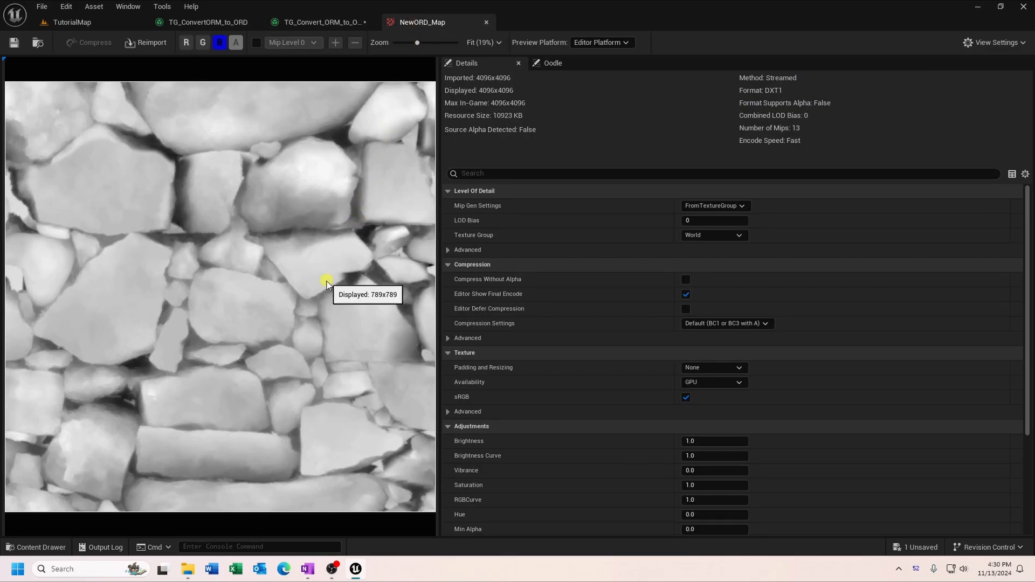
pyautogui.click(495, 173)
pyautogui.write('max')
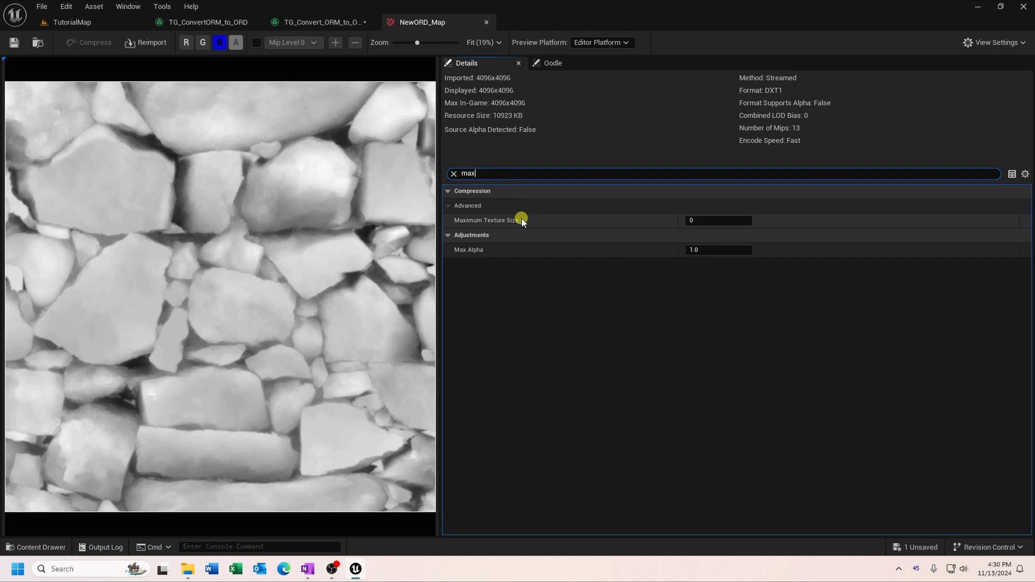
pyautogui.click(728, 220)
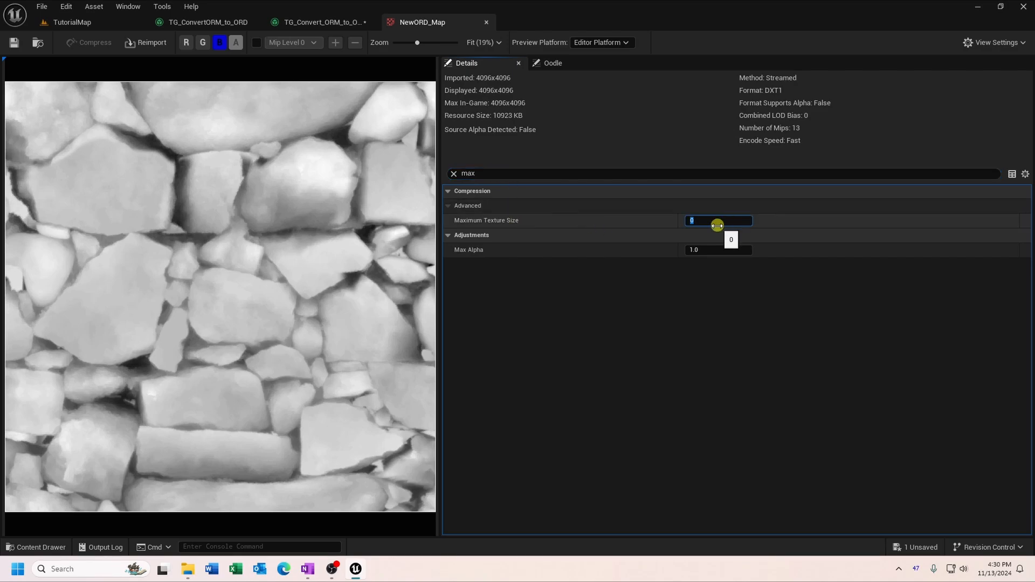
pyautogui.write('1024')
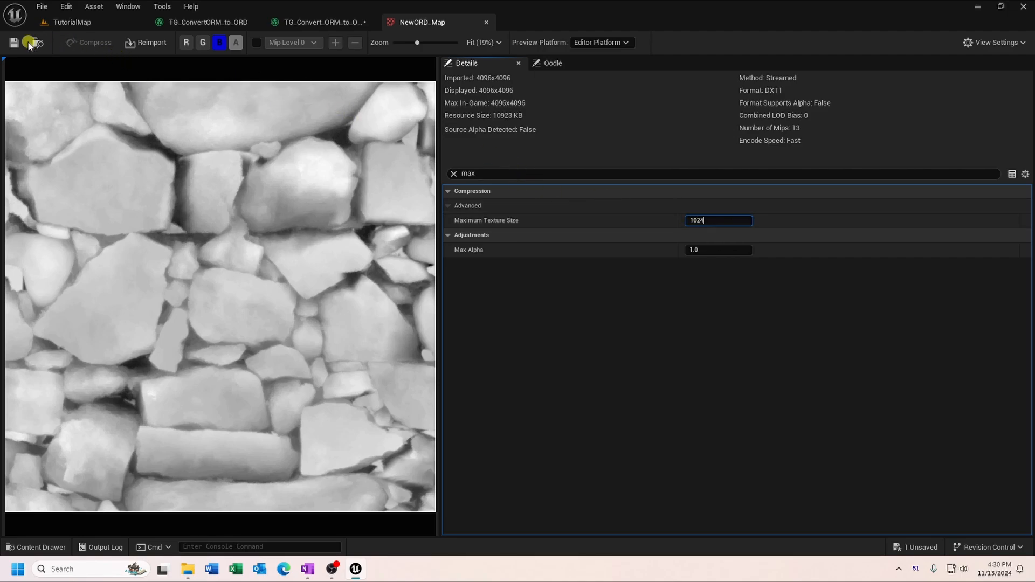
pyautogui.click(487, 24)
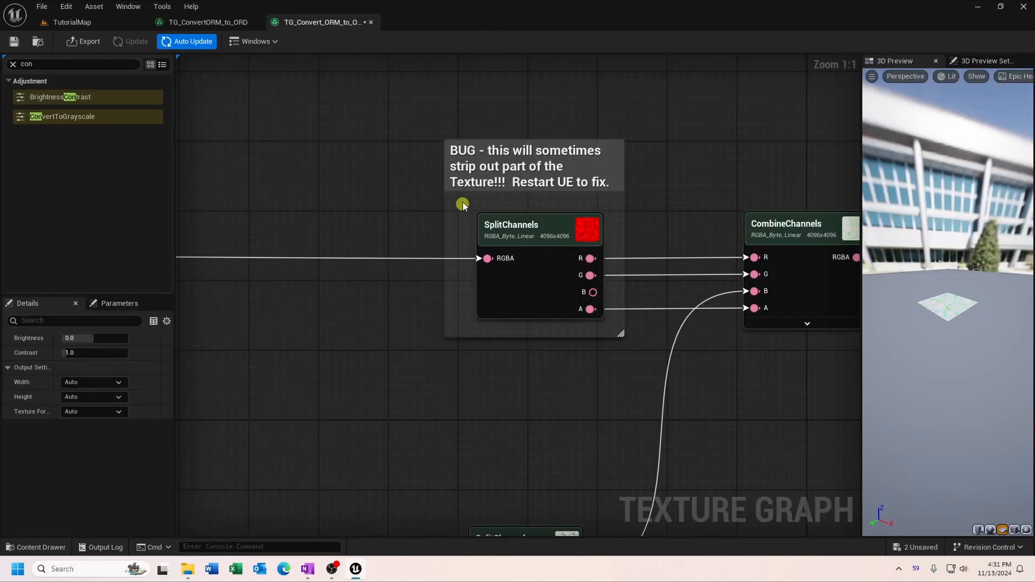
# - Close both texture graphs, discarding the unapplied changes to TG_Convert_ORM_to_ORD_Texture
pyautogui.click(371, 22)
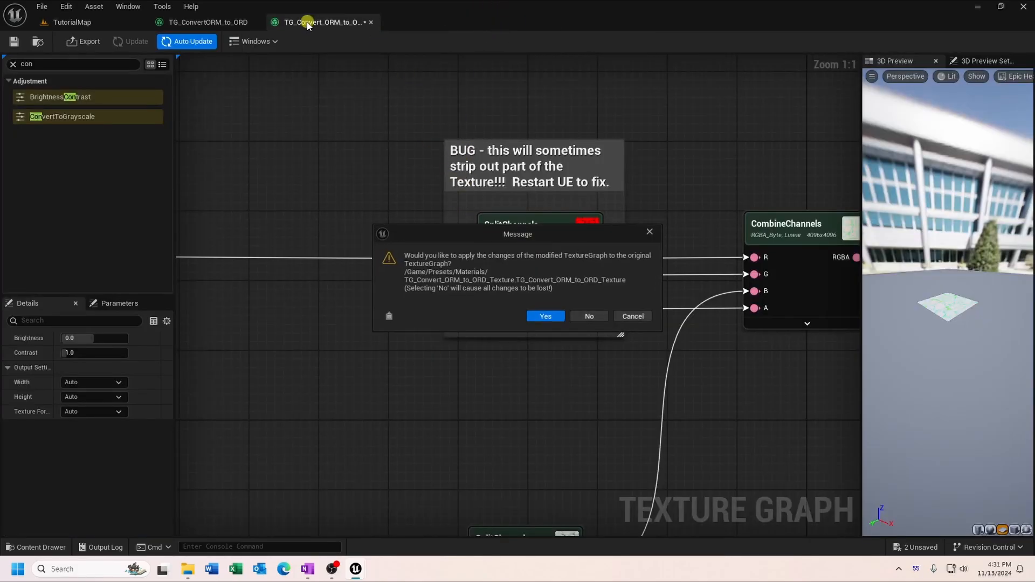
pyautogui.click(604, 314)
pyautogui.click(258, 23)
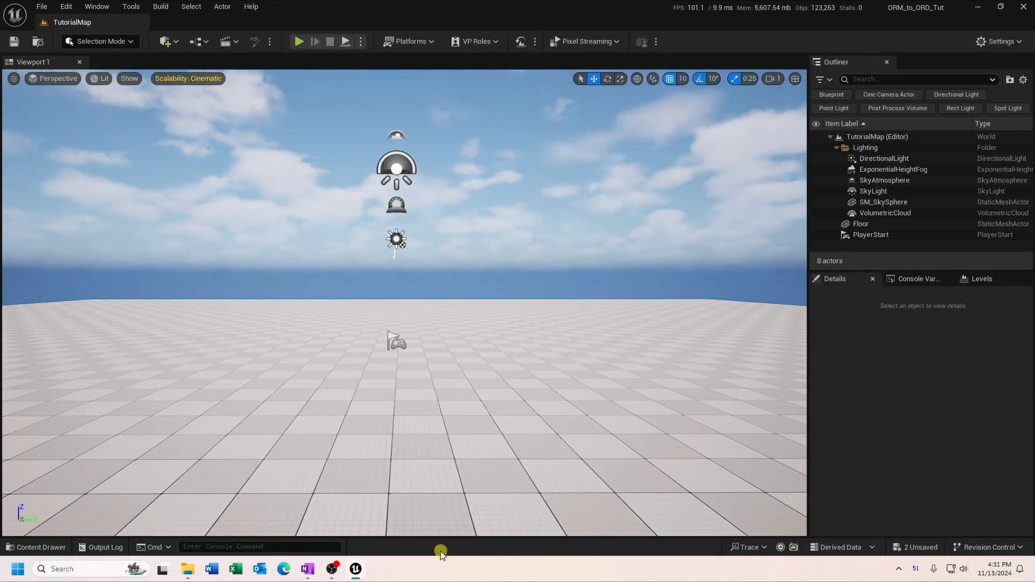
# - Reduce the source size of the NewORD_Map texture in the ConvertORM_to_ORD folder, using a 1024 texture size threshold
pyautogui.hotkey('ctrl', 'space')
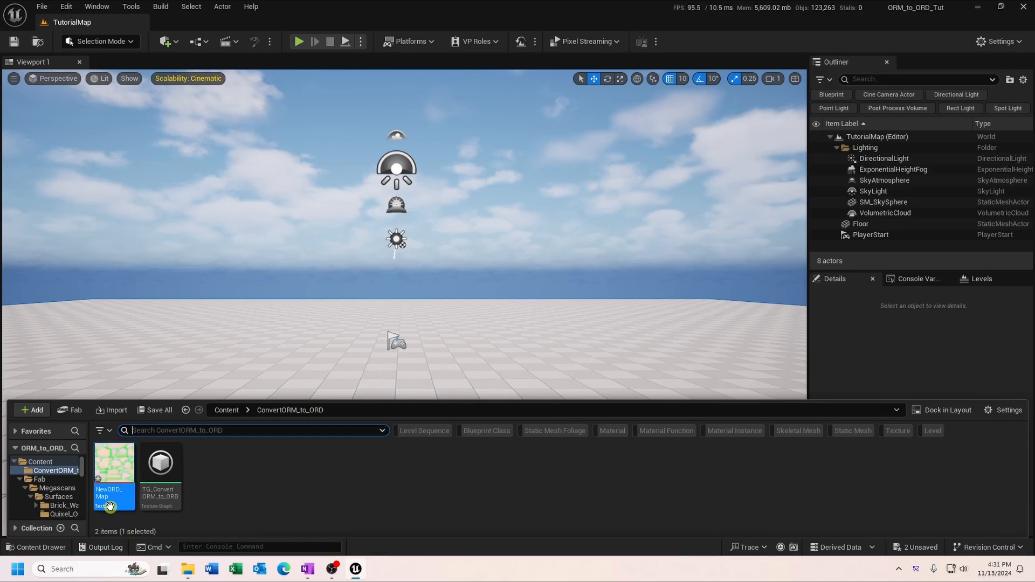
pyautogui.rightClick(111, 495)
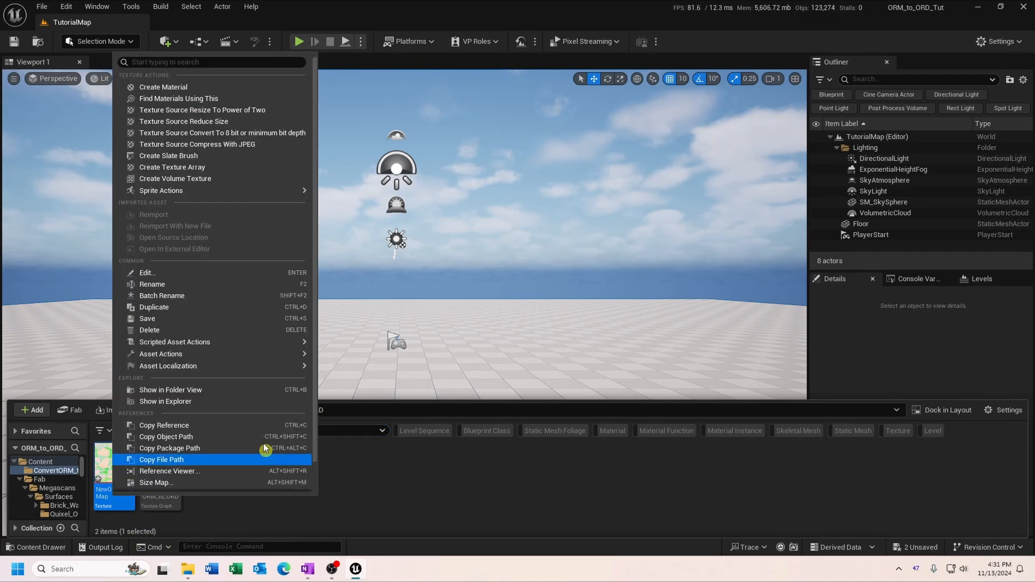
pyautogui.click(202, 122)
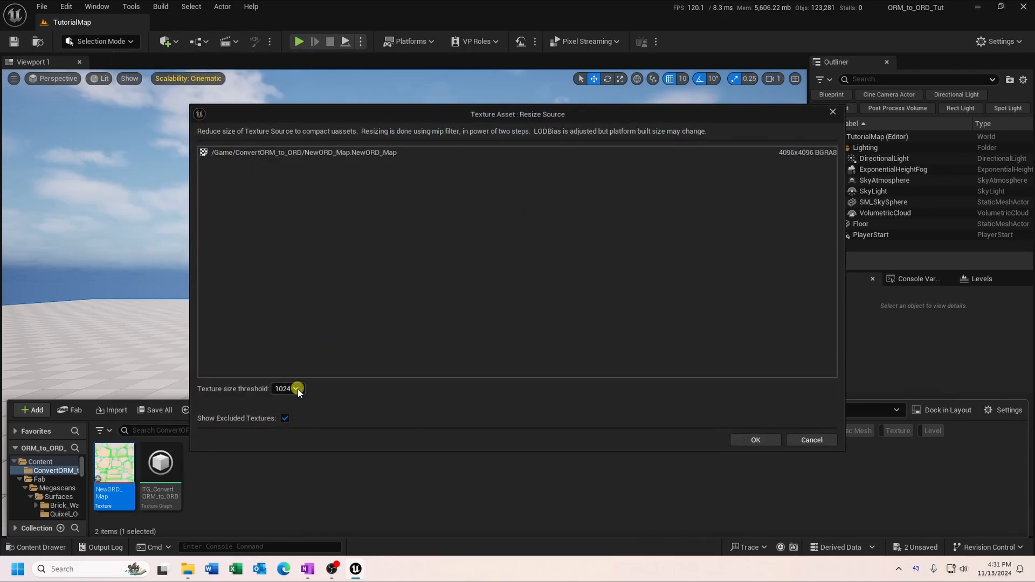
pyautogui.click(297, 389)
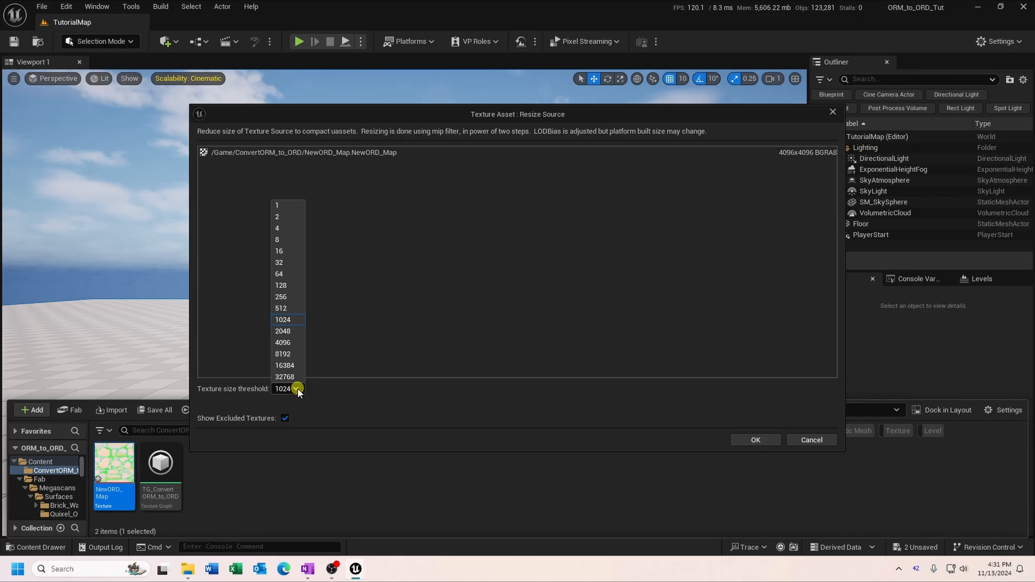
pyautogui.click(283, 319)
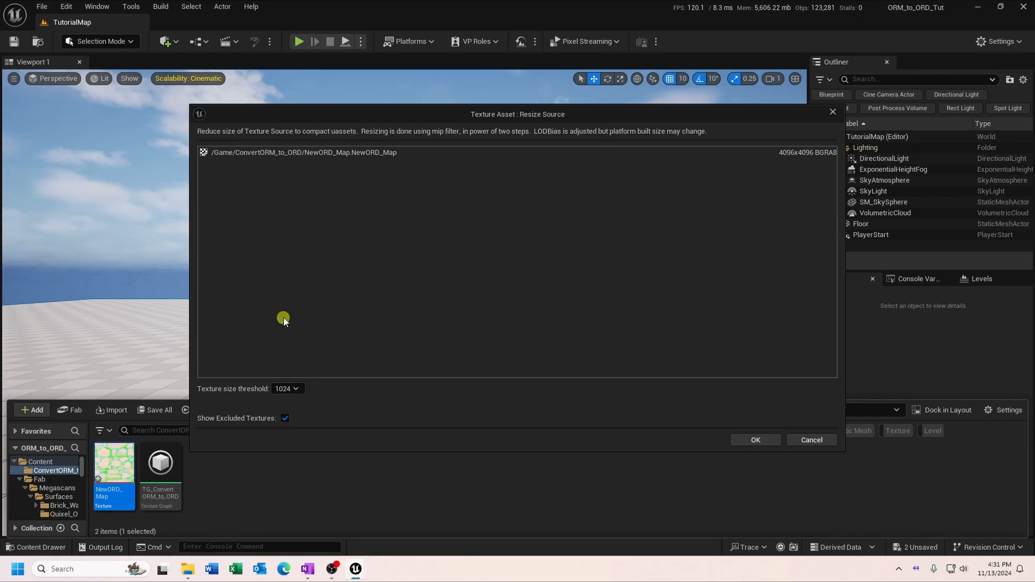
pyautogui.click(735, 443)
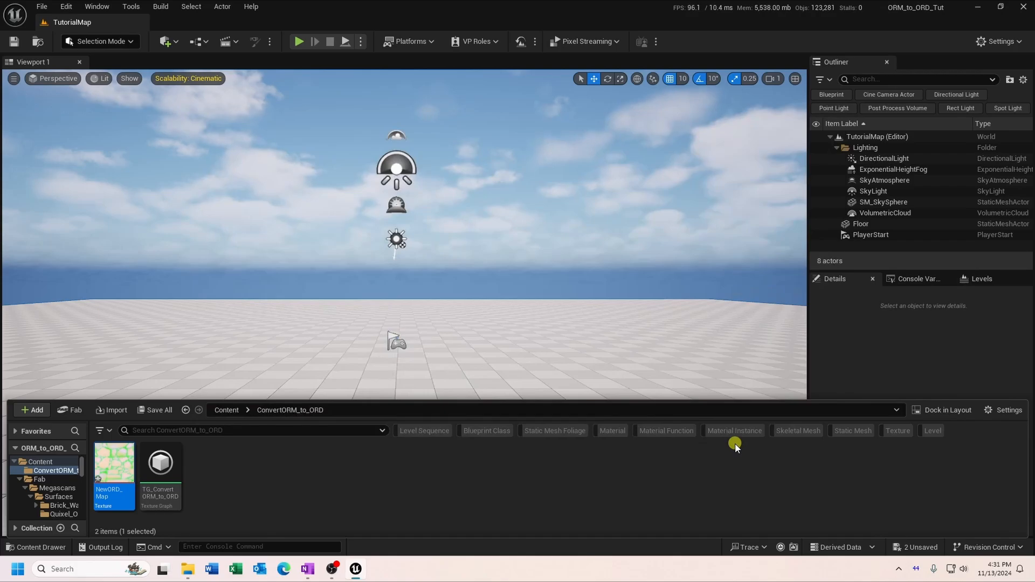
# - Open the T_th4kbhcdy_4K_H height texture from the Brick_Wall_th4kbhcdy High folder and set its compression to Default (BC1 or BC3 with A)
pyautogui.doubleClick(107, 501)
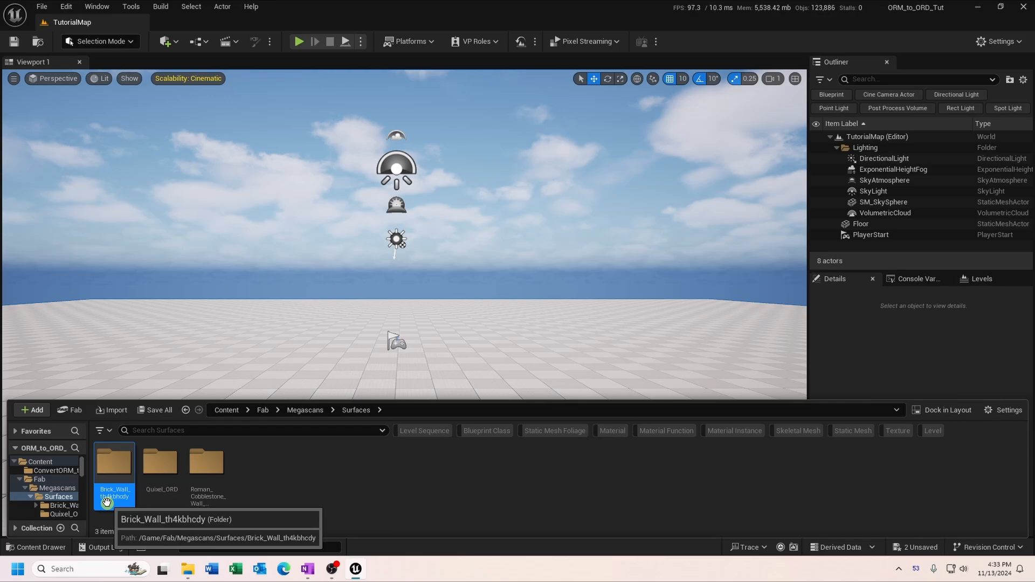
pyautogui.doubleClick(107, 503)
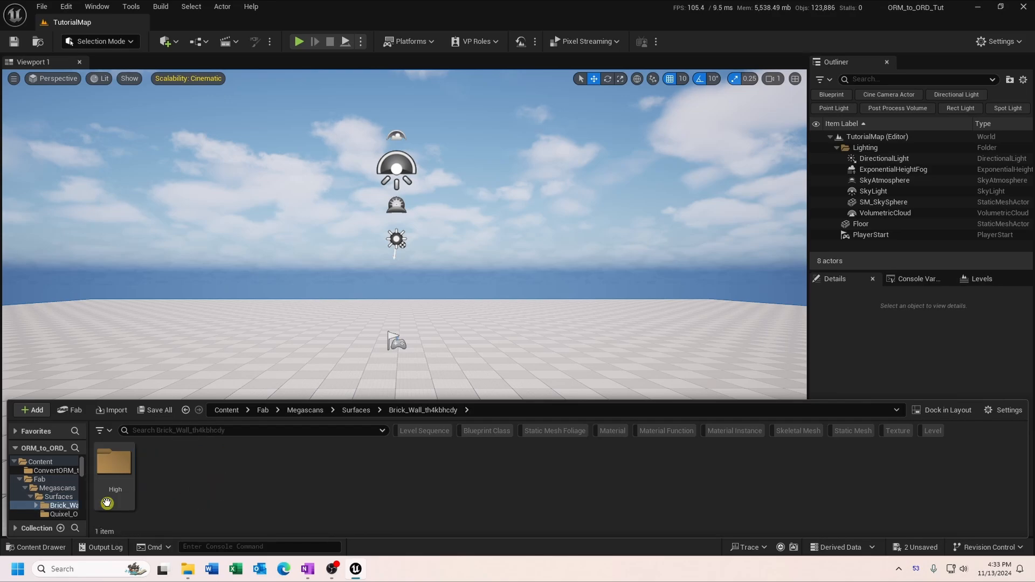
pyautogui.doubleClick(107, 503)
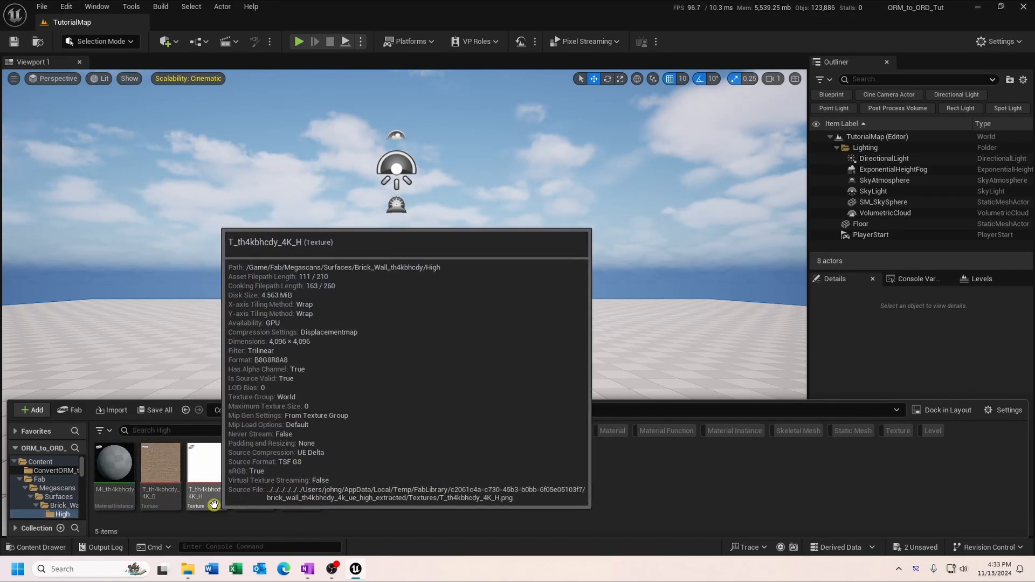
pyautogui.doubleClick(214, 505)
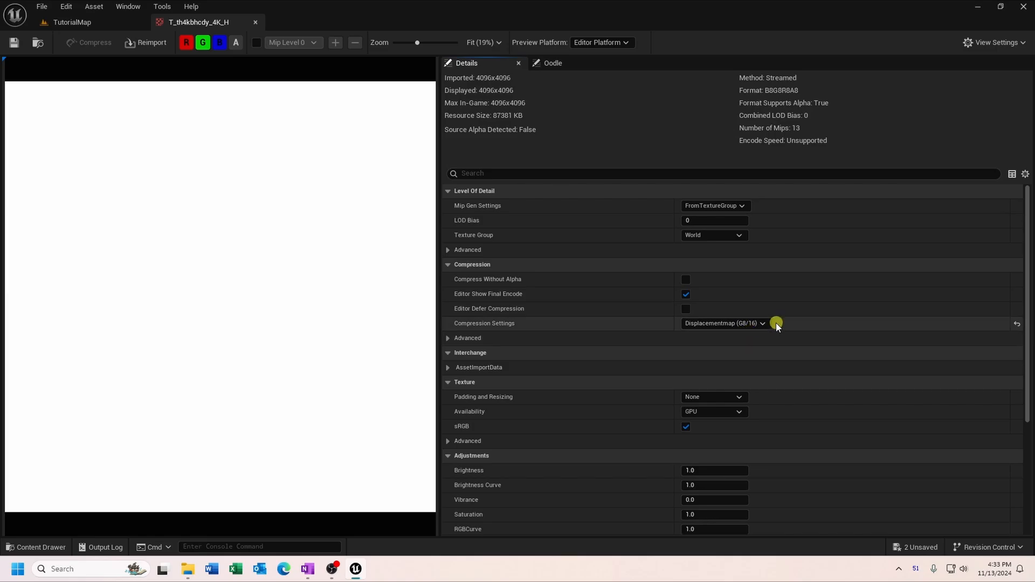
pyautogui.click(759, 324)
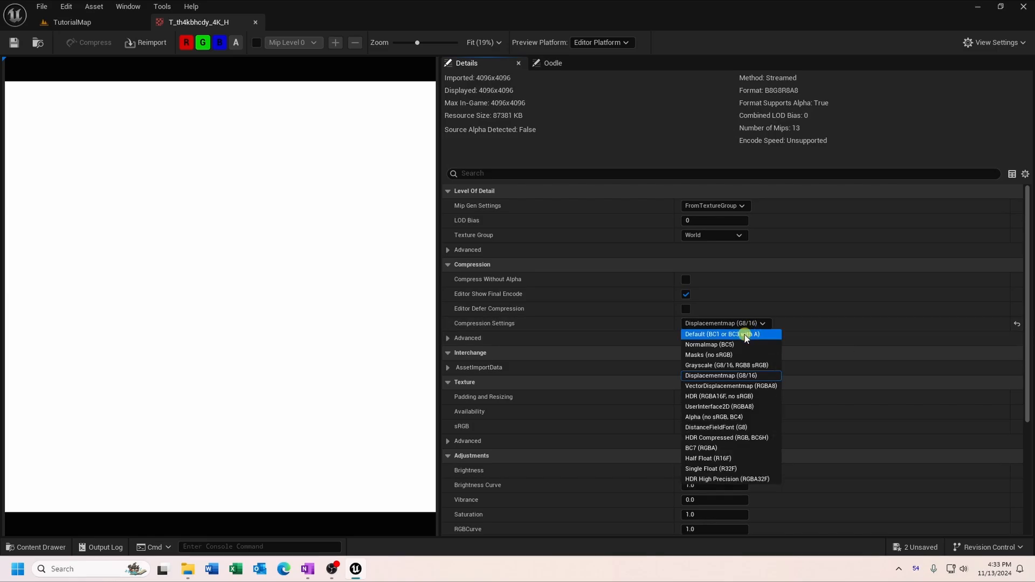
pyautogui.click(746, 335)
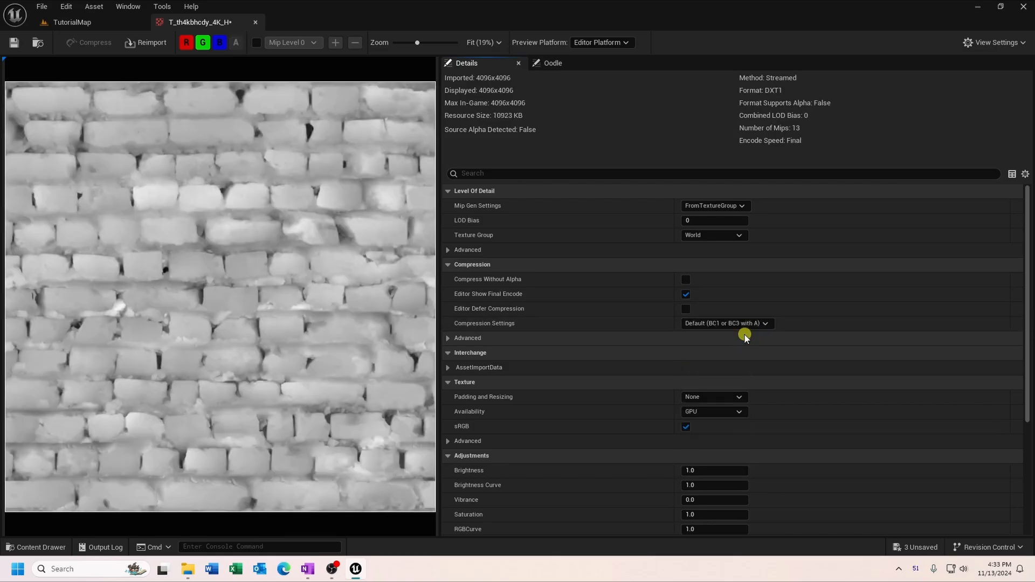